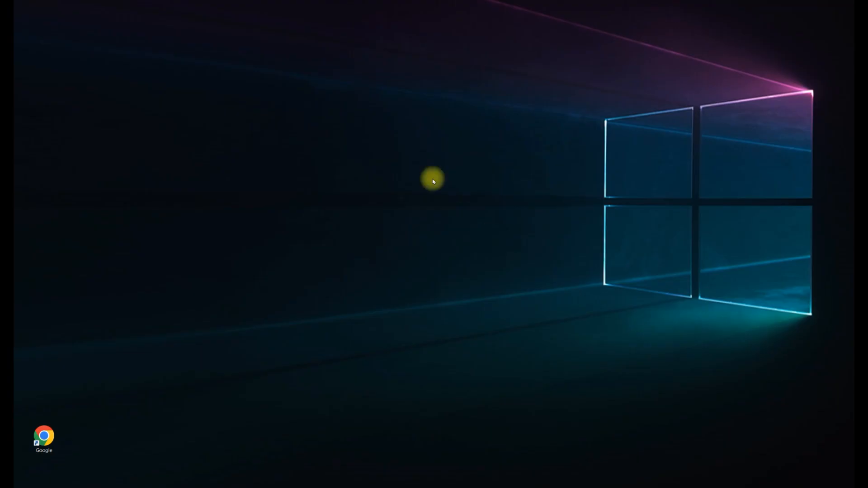
Open Chrome and search Google for 'deckled paper'.
double_click(44, 438)
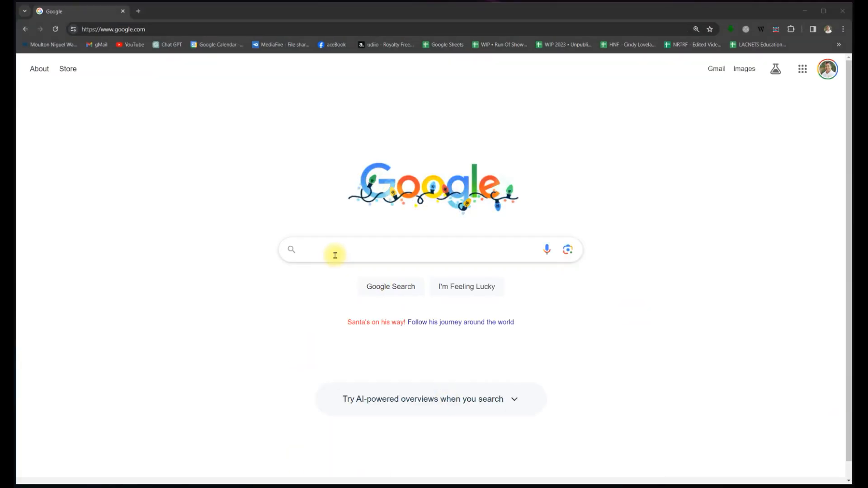
click(343, 250)
text(deckled paper)
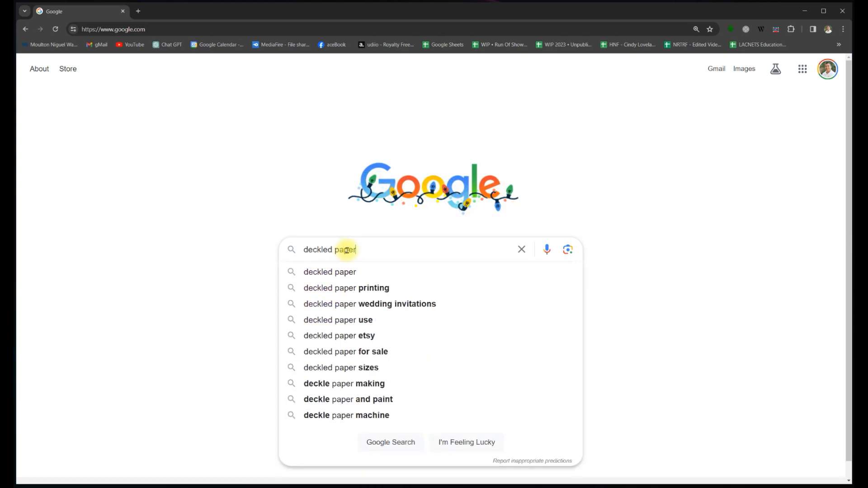
key(Return)
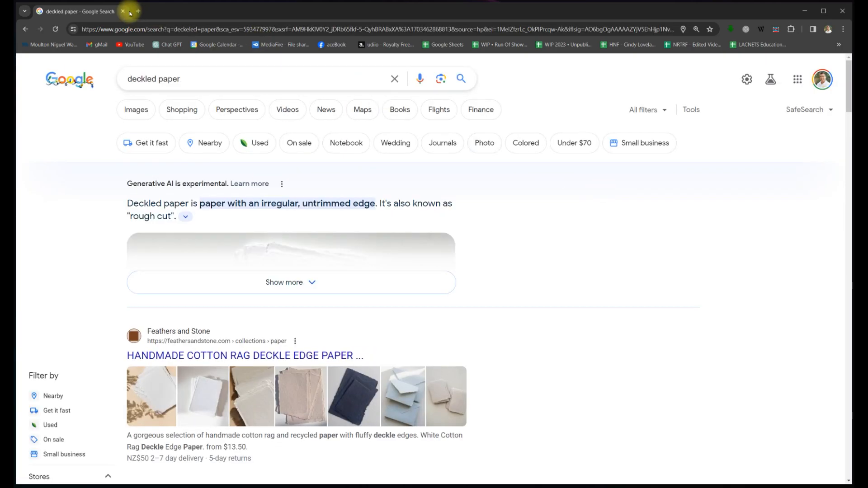
Switch to Google's image results and scroll through the deckled paper photos.
click(138, 110)
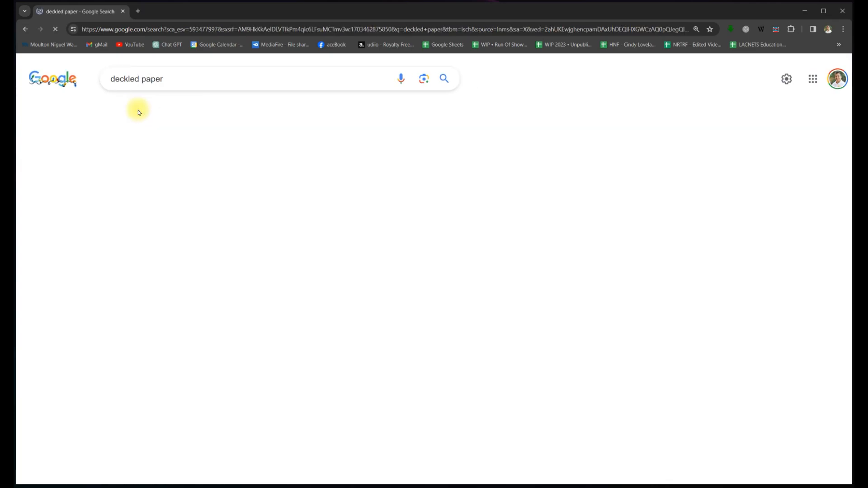
scroll(378, 233, down, 5)
scroll(378, 233, down, 8)
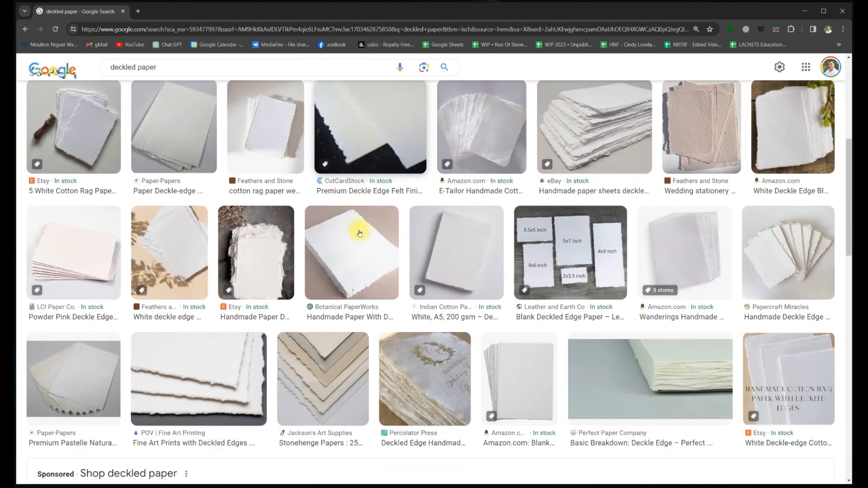
scroll(350, 243, down, 7)
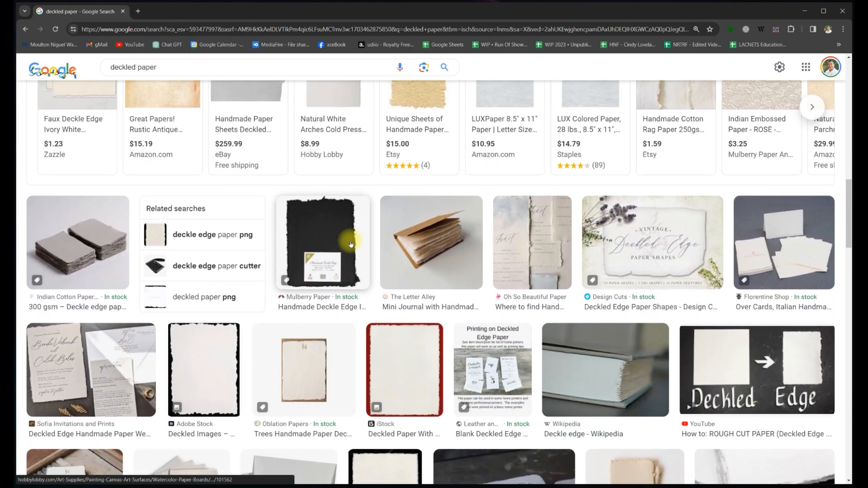
scroll(350, 243, down, 4)
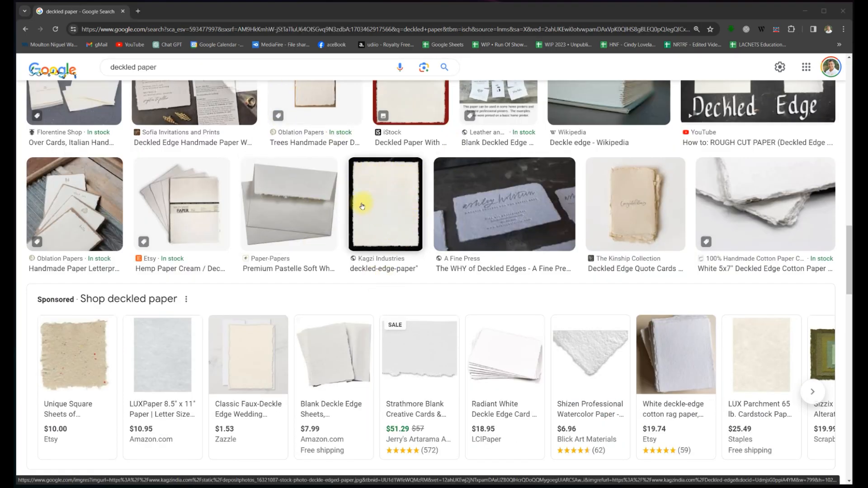
Save the black-bordered Kagzi paper image to the Desktop via Save image as, then close Chrome.
right_click(378, 199)
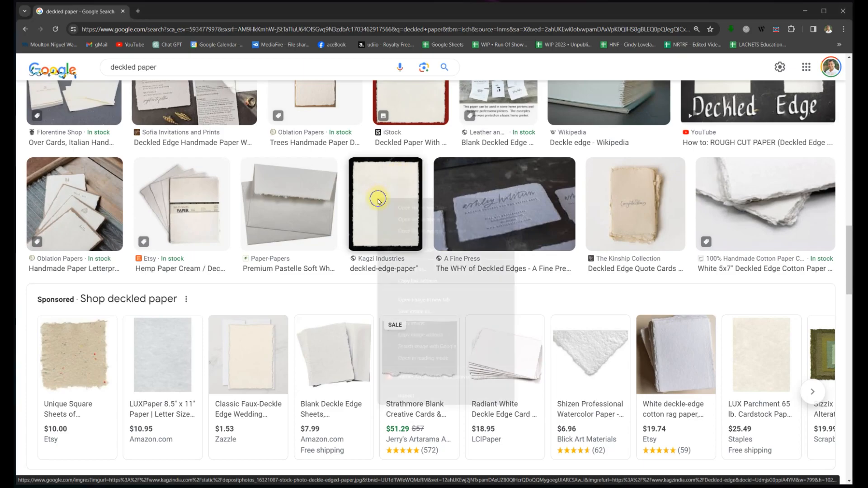
click(417, 311)
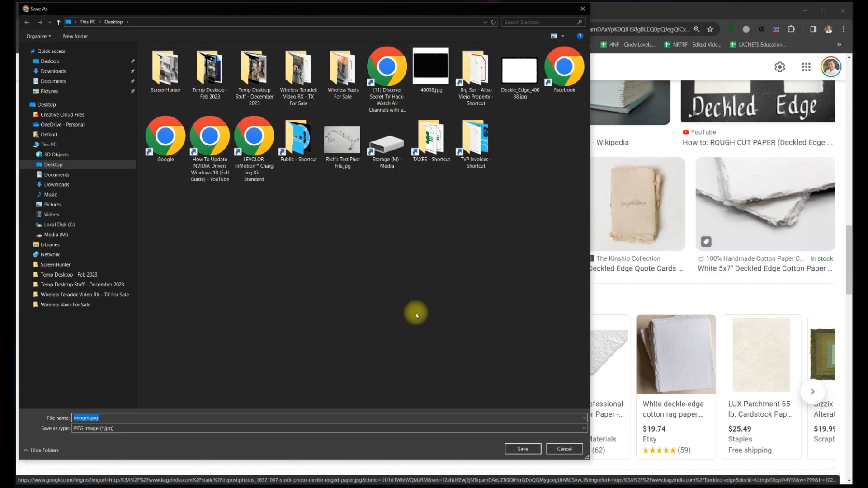
click(53, 63)
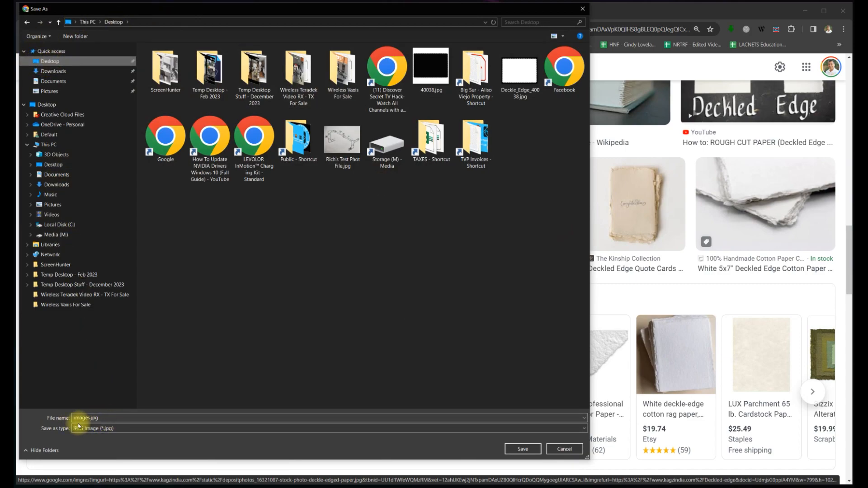
click(522, 448)
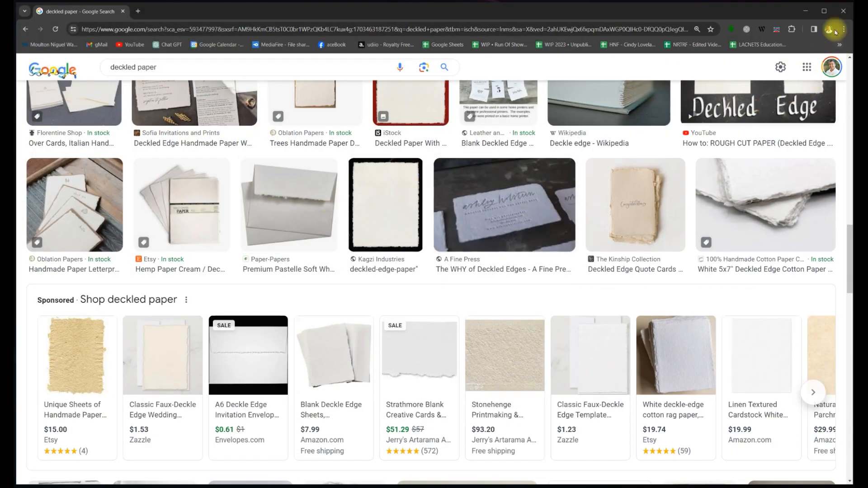
click(842, 15)
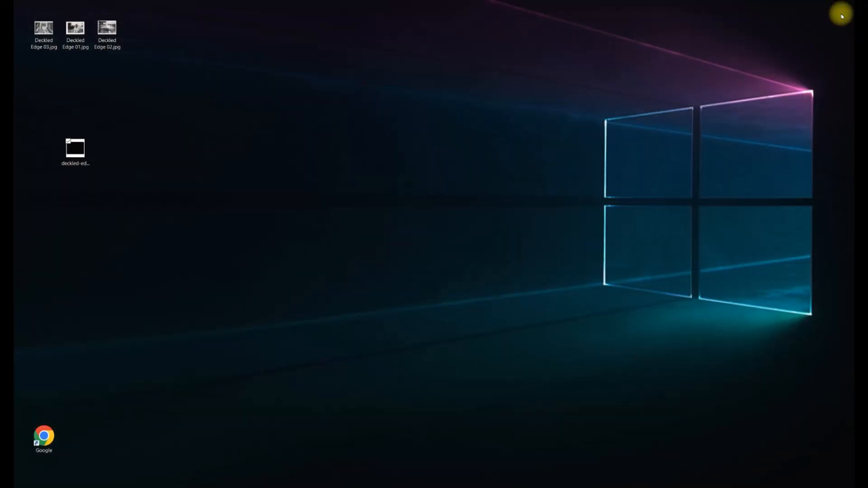
Open deckled-edge-paper.jpg with Adobe Photoshop Elements 2023 Editor from its context menu.
right_click(76, 148)
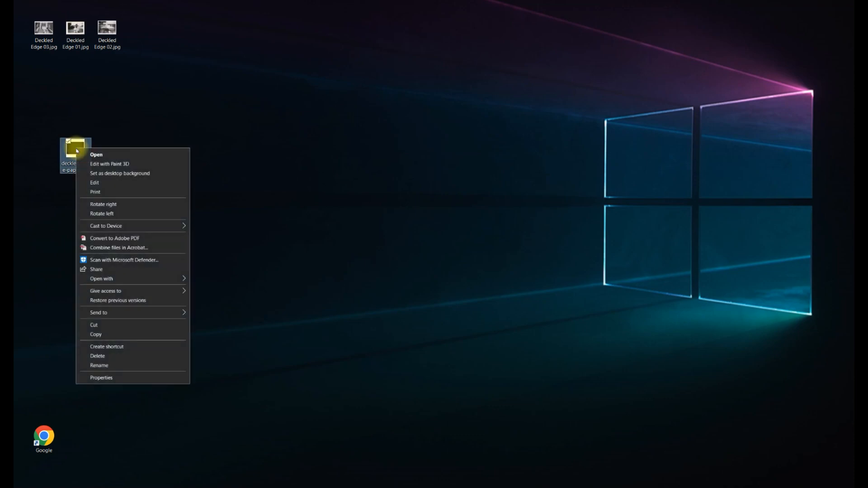
mouse_move(96, 278)
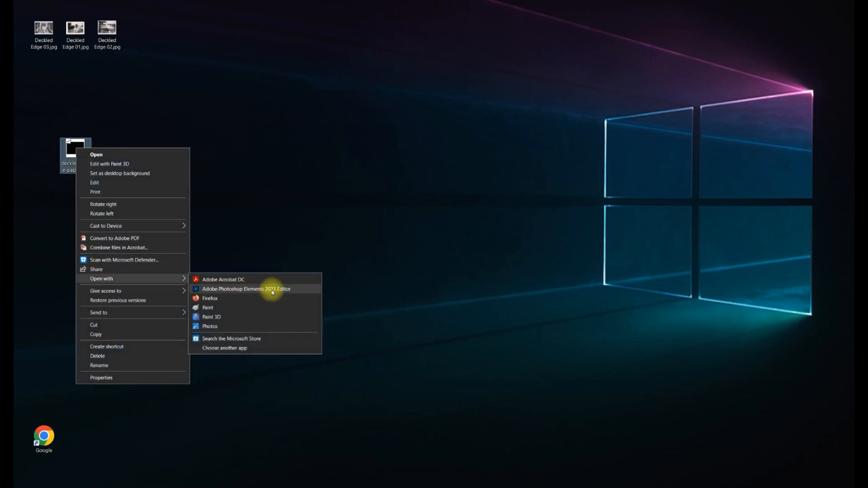
click(272, 292)
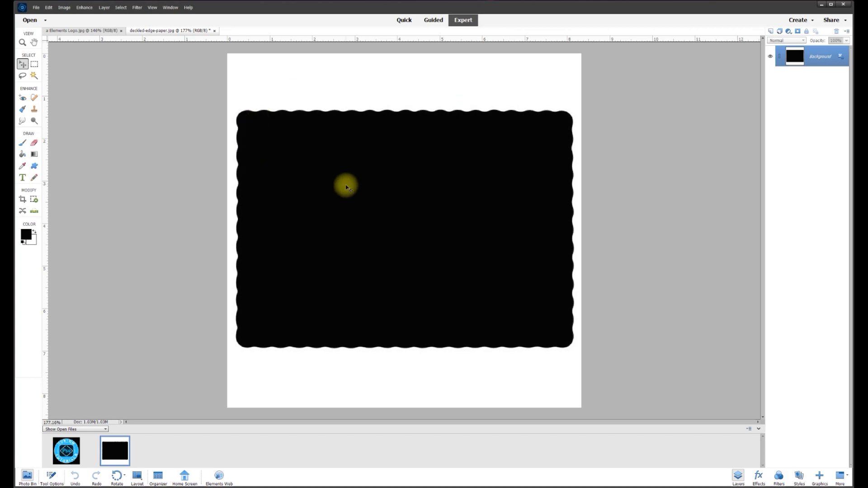
Apply Filter > Adjustments > Invert so the paper turns white on black.
scroll(345, 186, up, 2)
scroll(346, 187, down, 2)
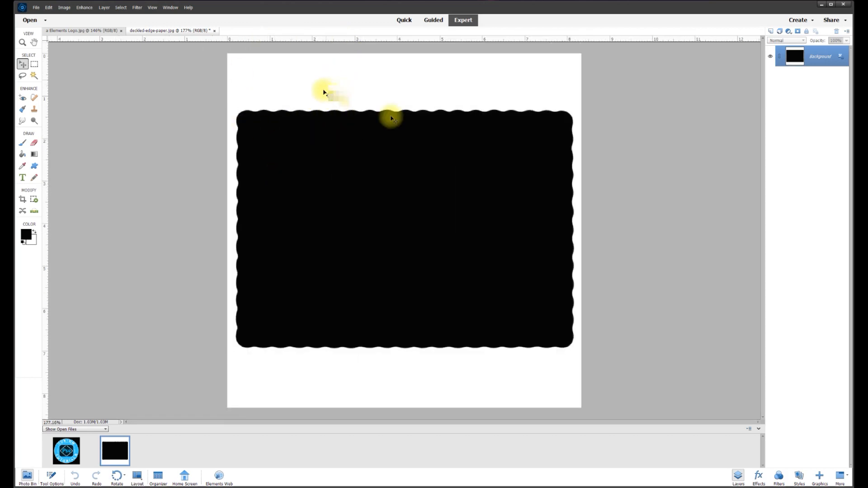
scroll(363, 131, up, 1)
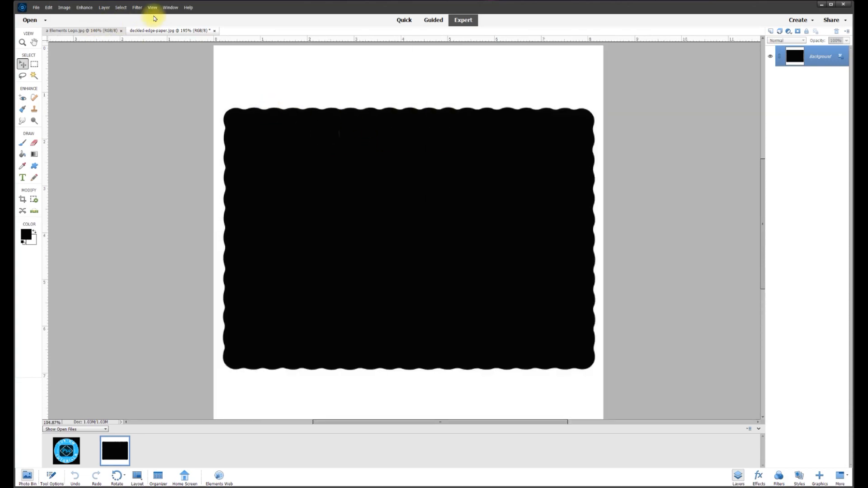
click(138, 9)
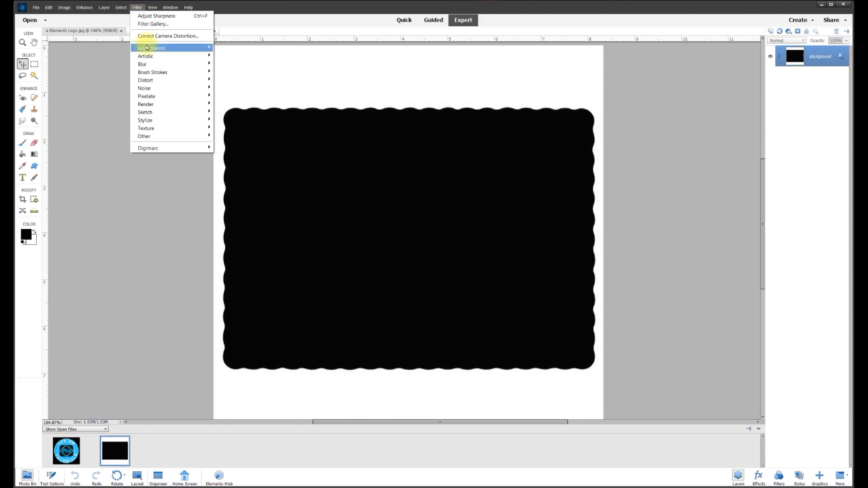
mouse_move(185, 51)
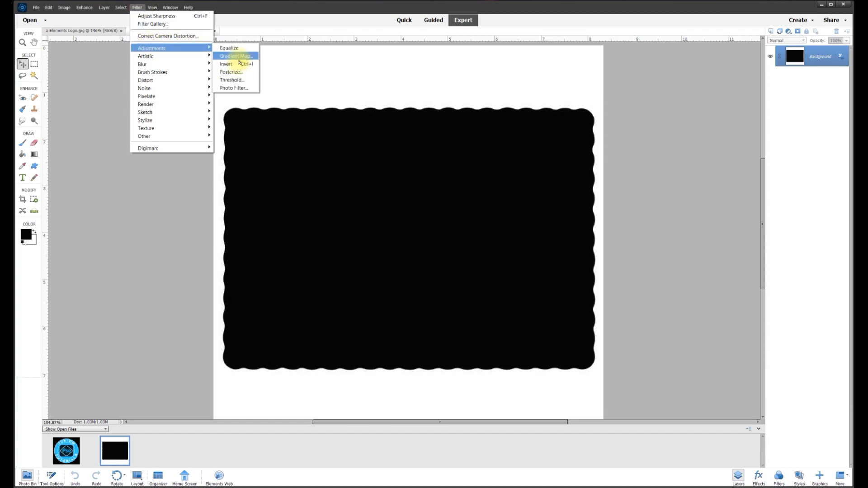
click(232, 67)
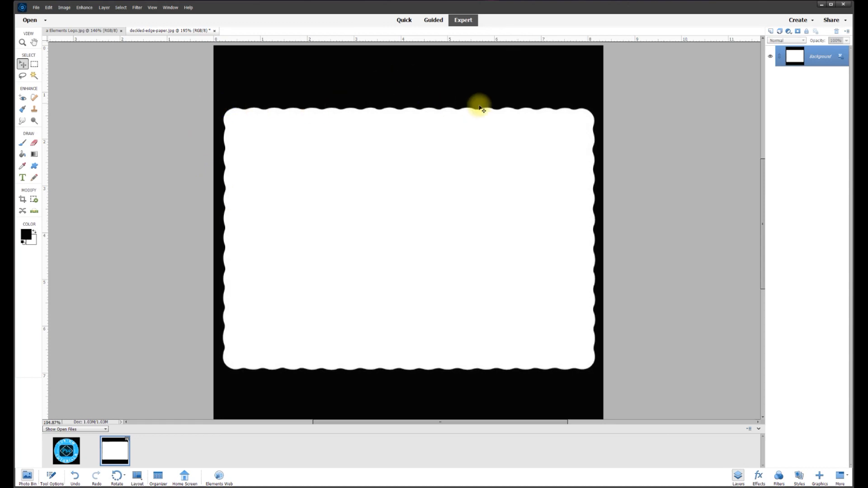
Unlock the Background as Layer 0, magic-wand the black border, delete it and deselect.
click(841, 59)
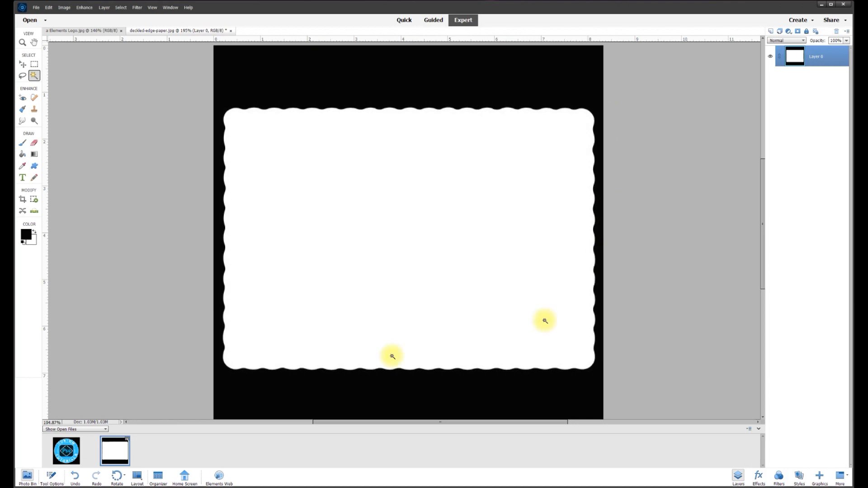
click(51, 475)
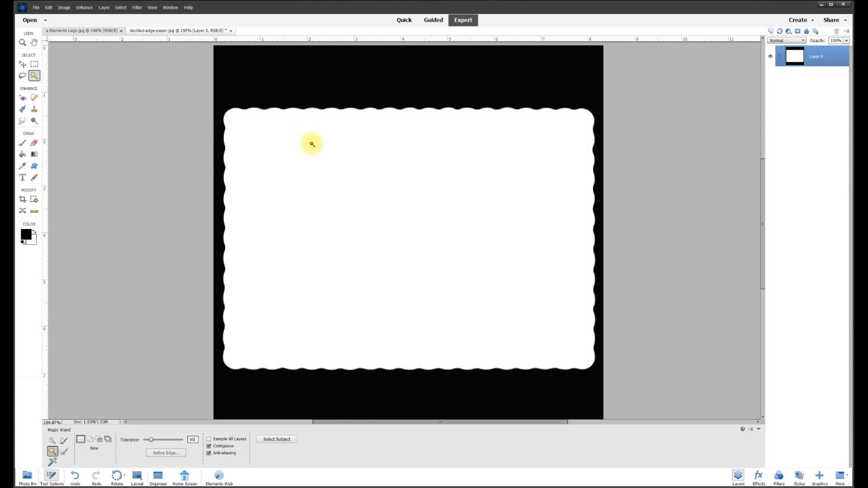
click(338, 84)
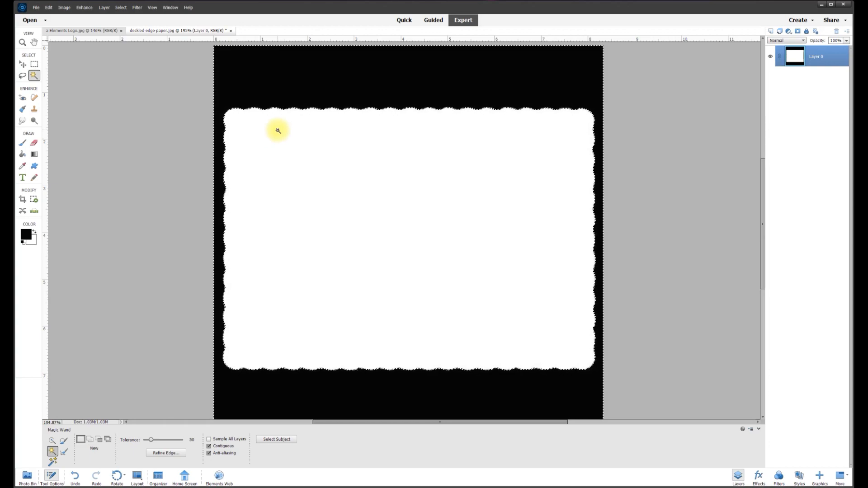
key(Delete)
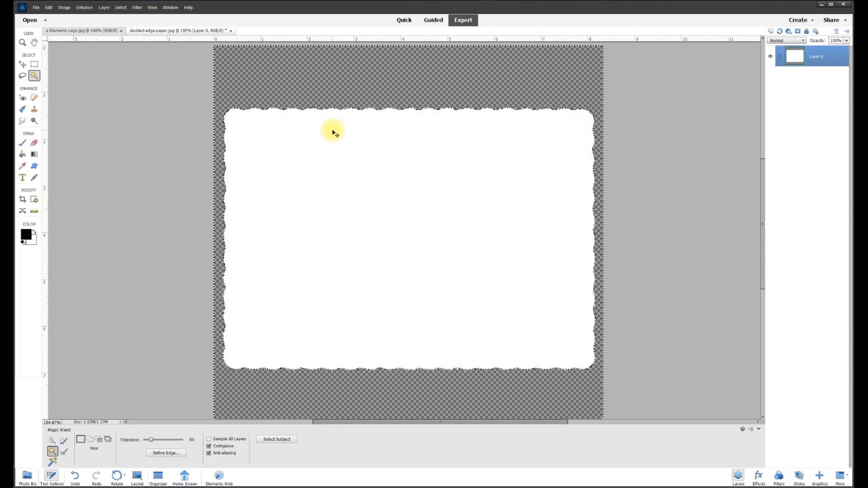
key(ctrl+d)
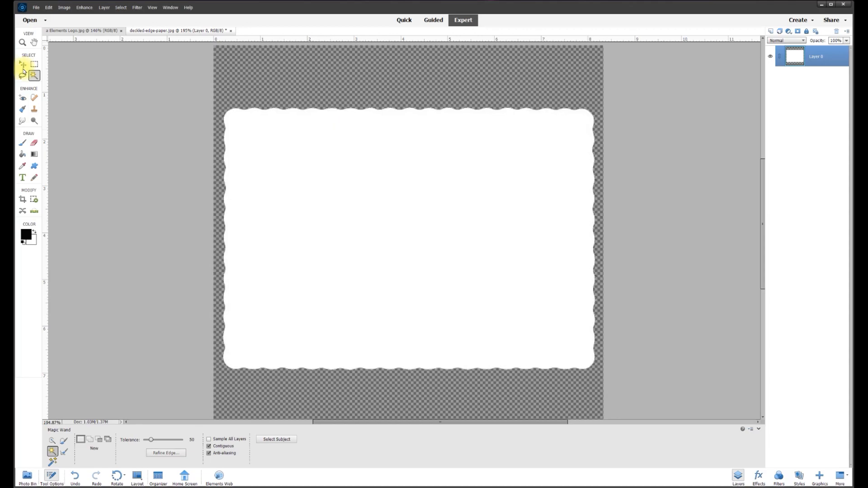
Nudge the paper layer down with the Move tool and narrow the editor window.
click(24, 65)
drag(300, 151, 300, 183)
drag(18, 92, 127, 98)
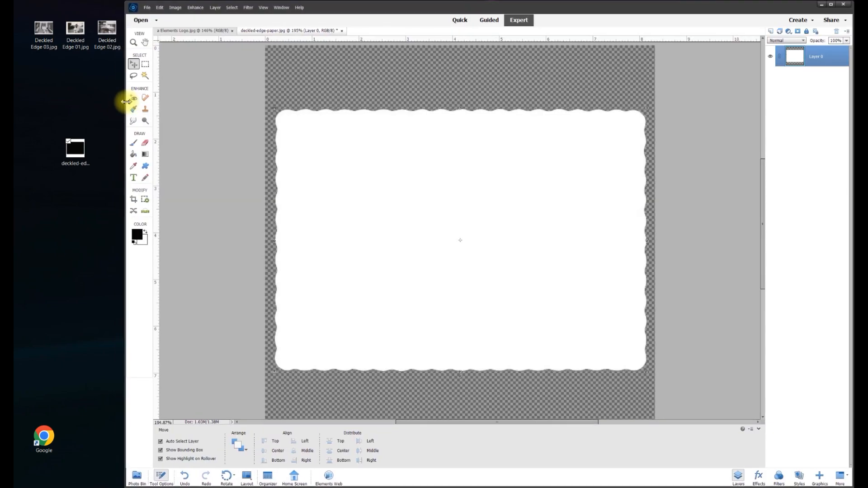
Drag Deckled Edge 01, 02 and 03.jpg from the desktop into the editor and view their tabs.
click(46, 38)
drag(40, 73, 171, 138)
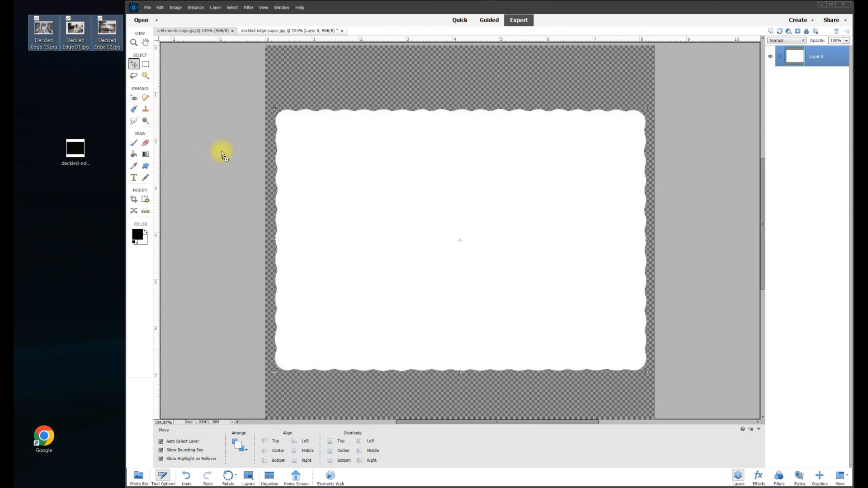
drag(223, 156, 222, 154)
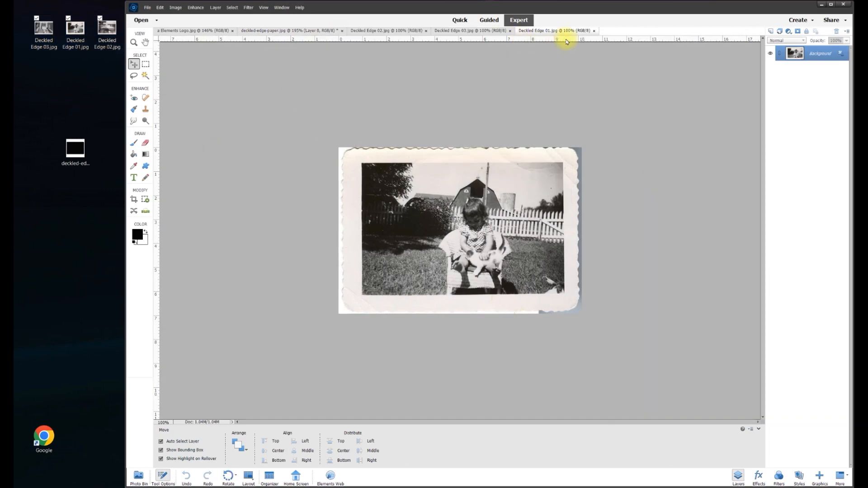
click(456, 30)
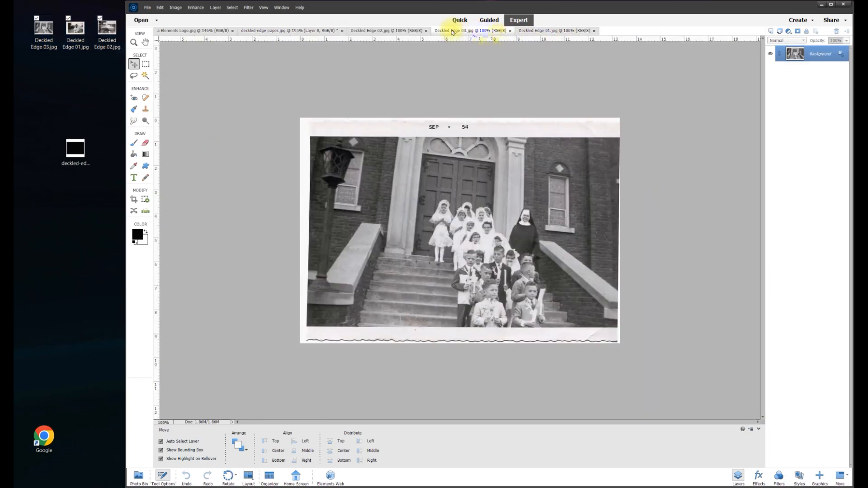
click(400, 31)
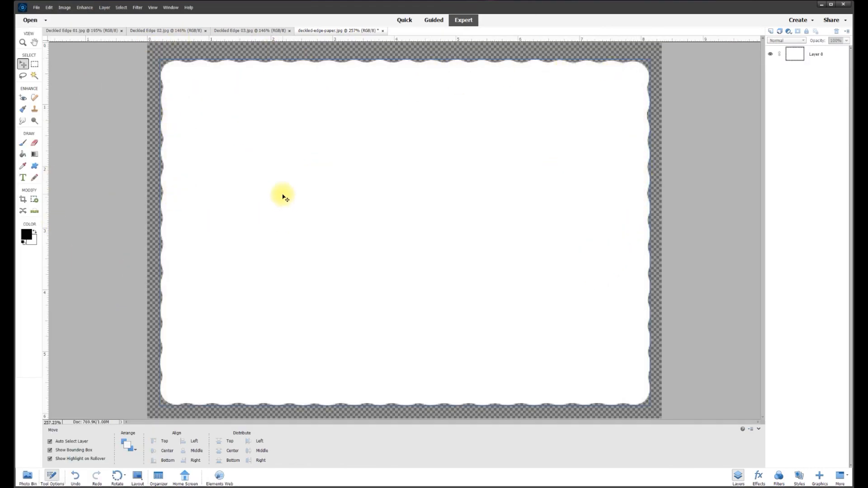
Flip through the photo tabs and fit Deckled Edge 01 to the window.
click(240, 30)
click(175, 29)
click(102, 31)
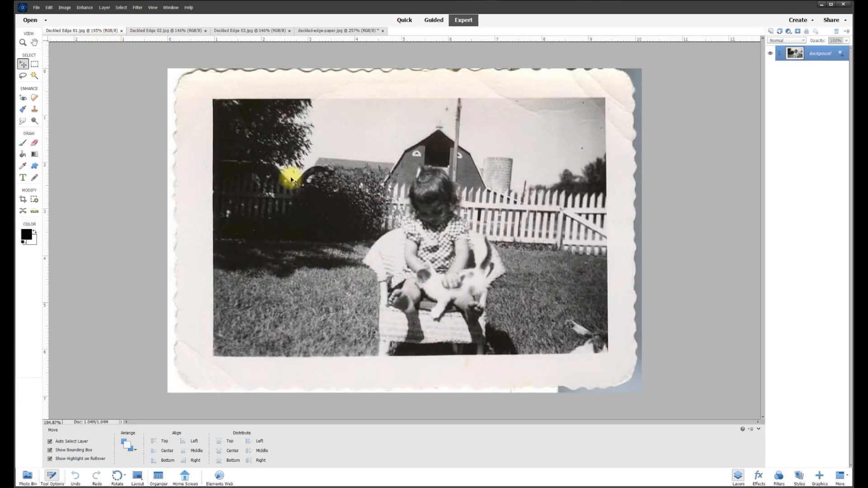
key(ctrl+0)
key(m)
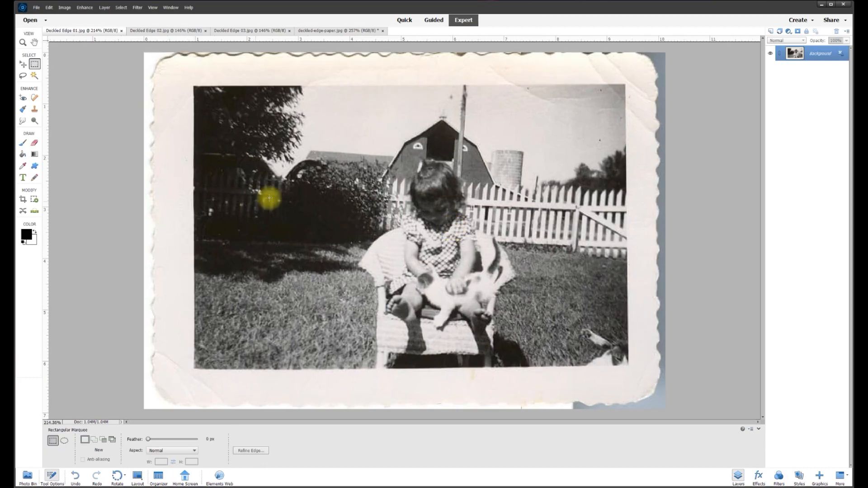
click(337, 32)
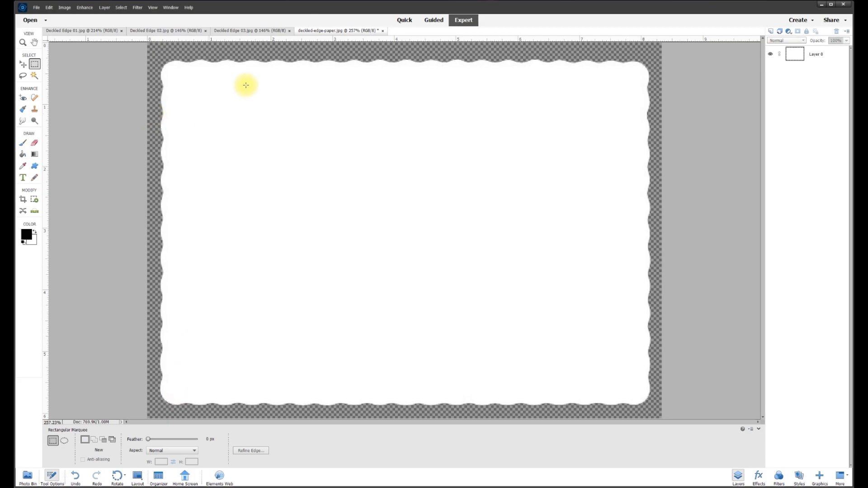
scroll(260, 113, down, 3)
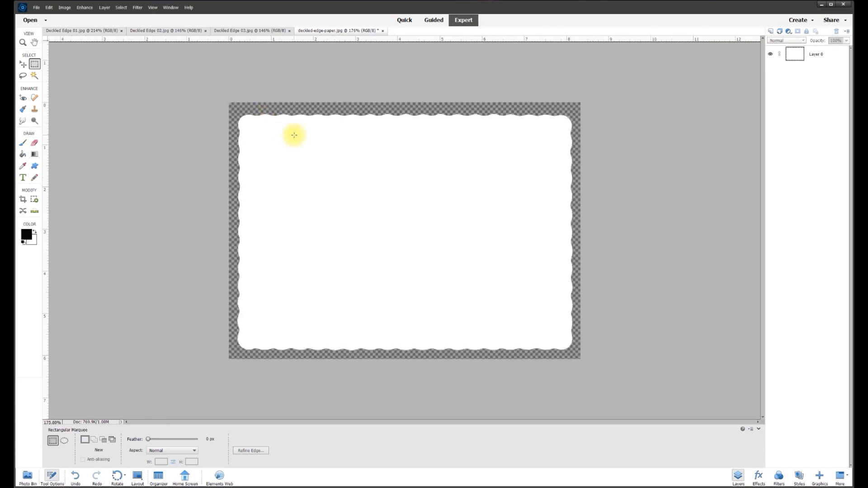
scroll(291, 134, down, 2)
Unlock Deckled Edge 01, drag it onto the paper document as Layer 1, lock Layer 0, and reposition it.
click(90, 31)
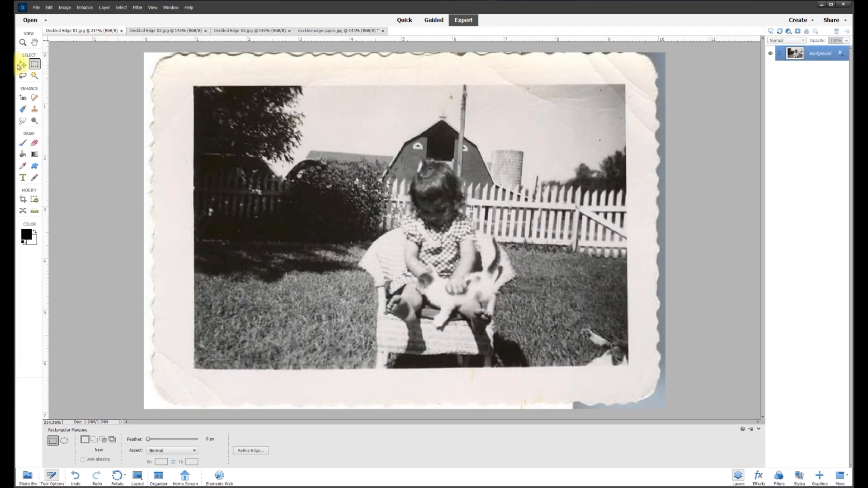
click(23, 64)
drag(248, 86, 280, 97)
click(441, 92)
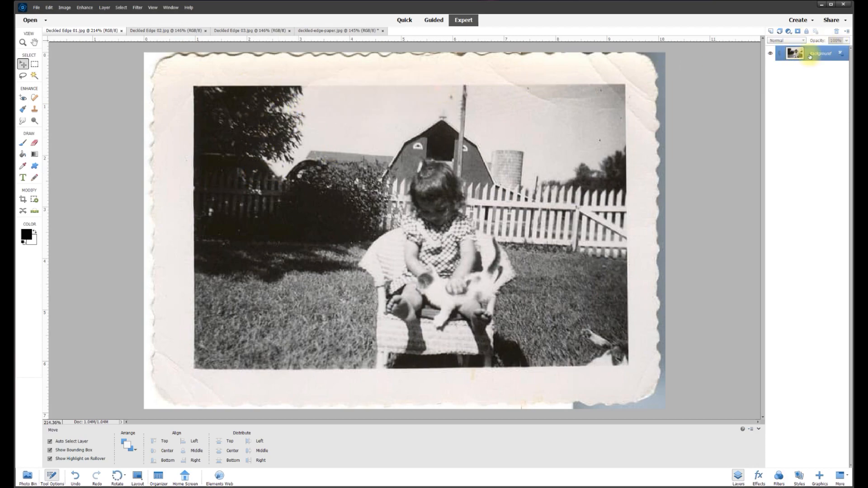
click(842, 54)
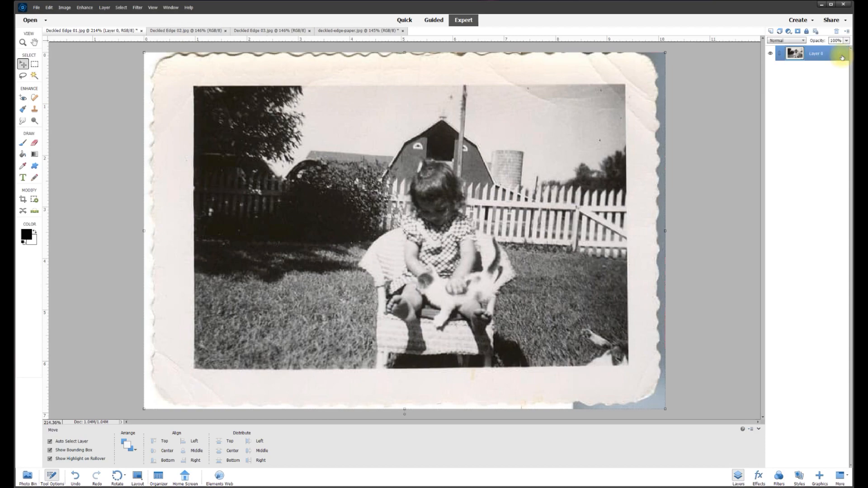
drag(286, 70, 331, 195)
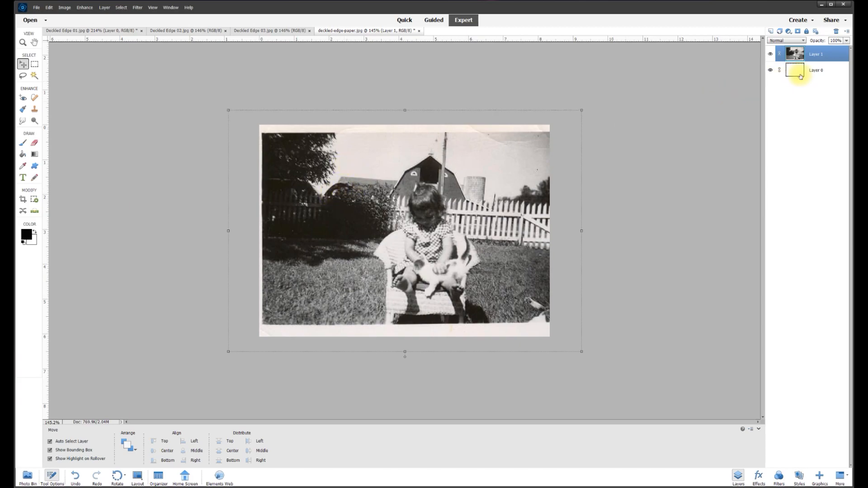
click(817, 73)
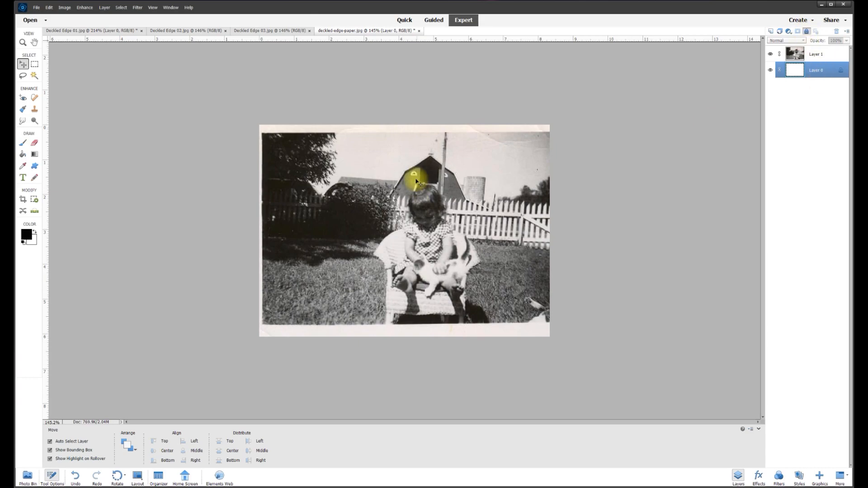
mouse_move(390, 176)
mouse_down()
mouse_move(387, 184)
mouse_move(431, 186)
mouse_move(333, 256)
mouse_move(403, 145)
mouse_move(412, 226)
mouse_move(382, 176)
mouse_up()
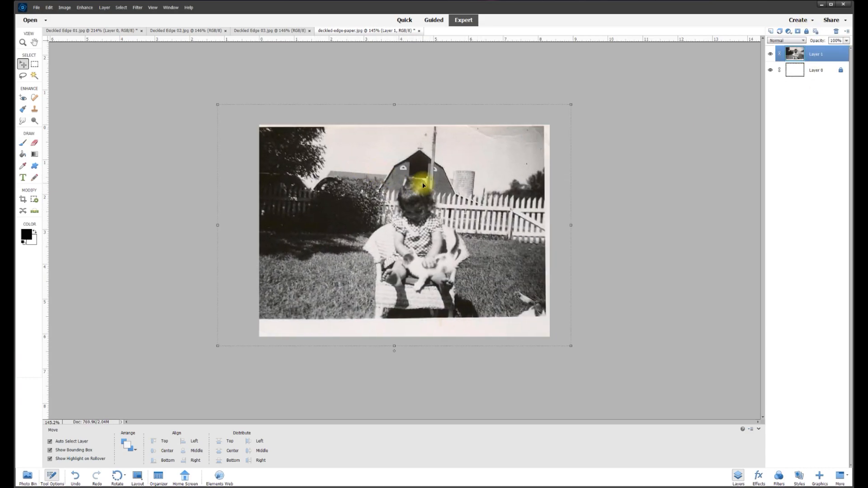
scroll(421, 184, up, 2)
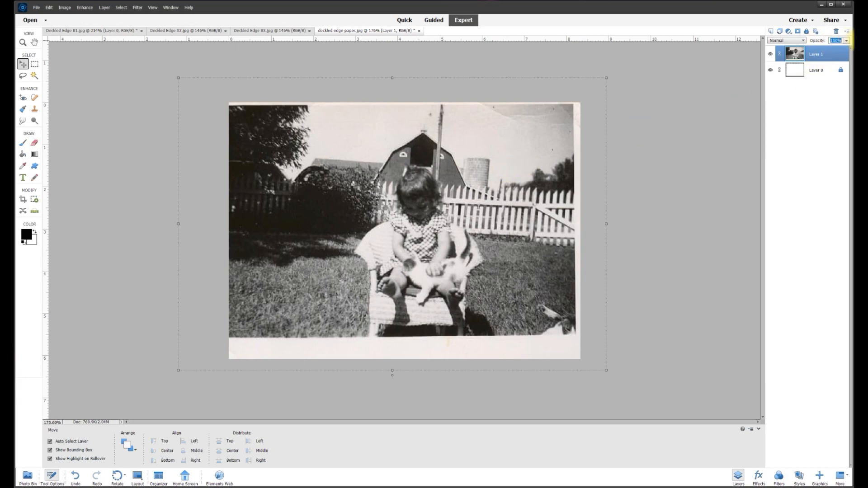
Lower Layer 1's opacity and position the farm photo over the paper.
text(0)
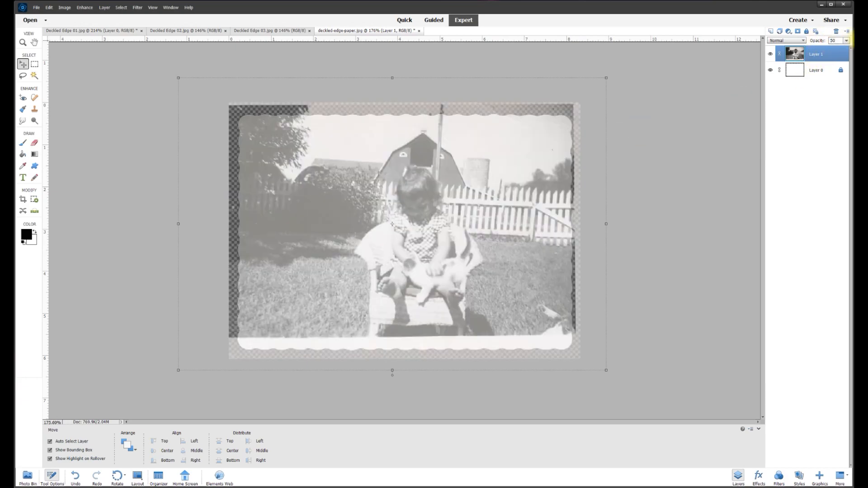
drag(473, 170, 431, 193)
scroll(468, 186, down, 1)
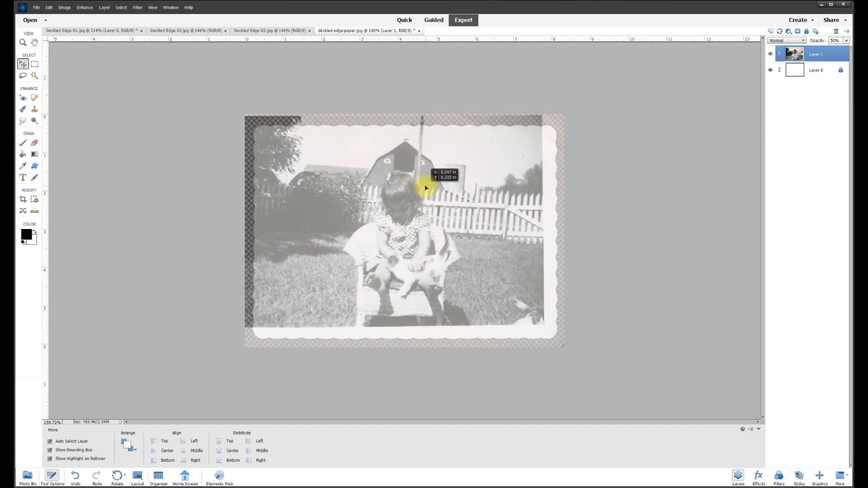
drag(428, 189, 429, 193)
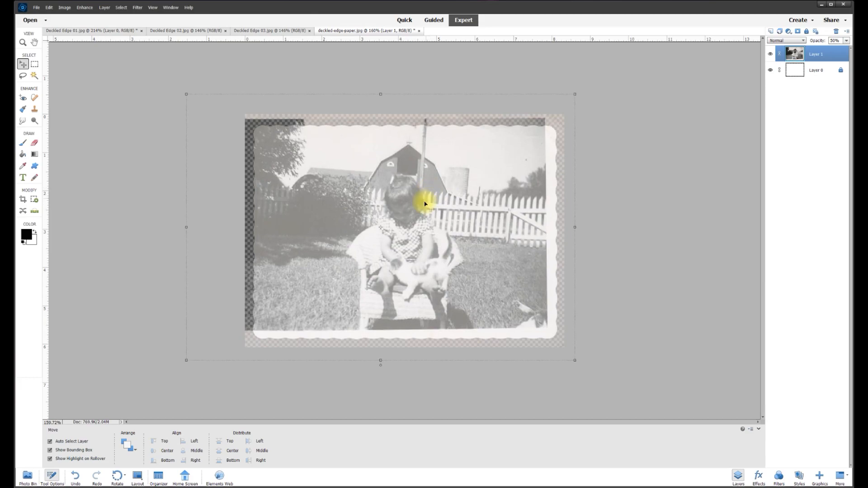
Rotate the photo about 2° to square it with the paper and commit.
key(ctrl+minus)
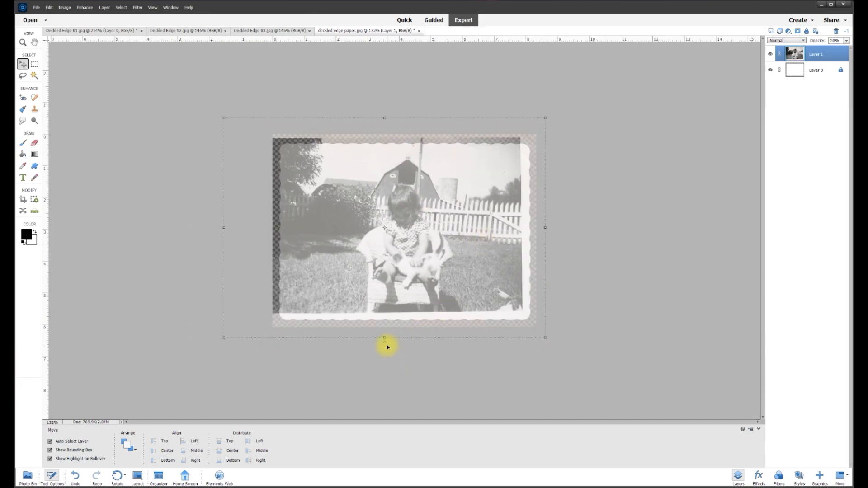
drag(386, 345, 387, 345)
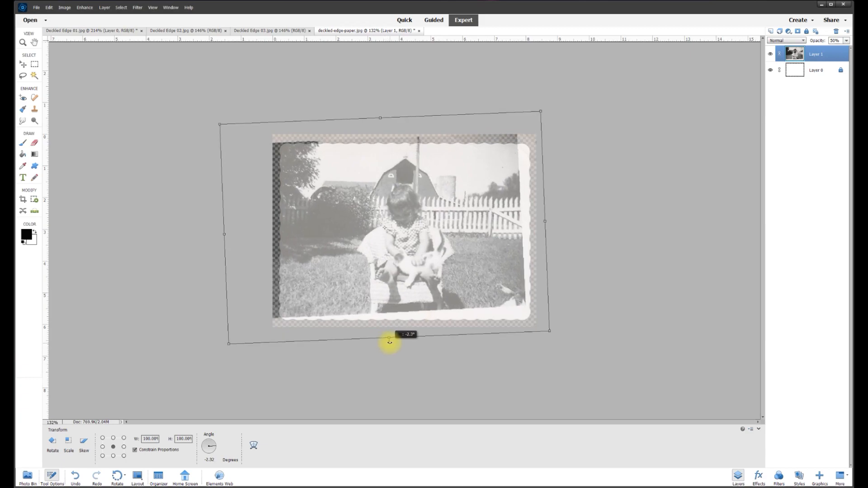
click(236, 348)
key(ctrl+plus)
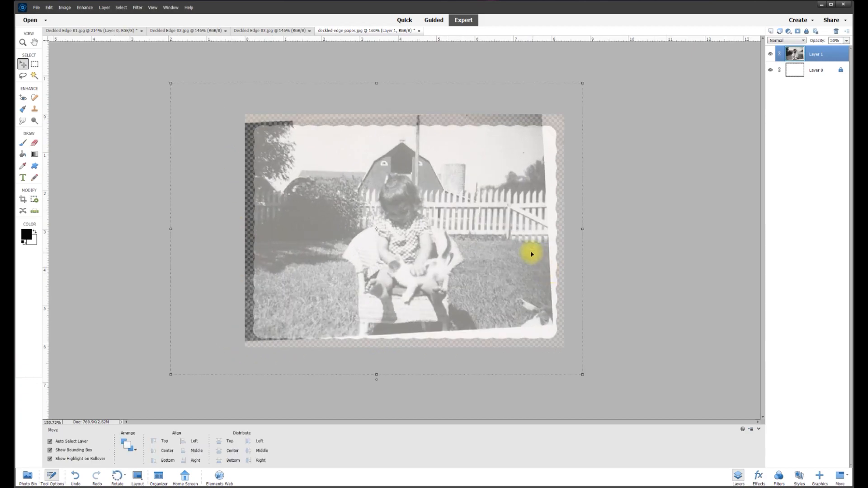
click(35, 65)
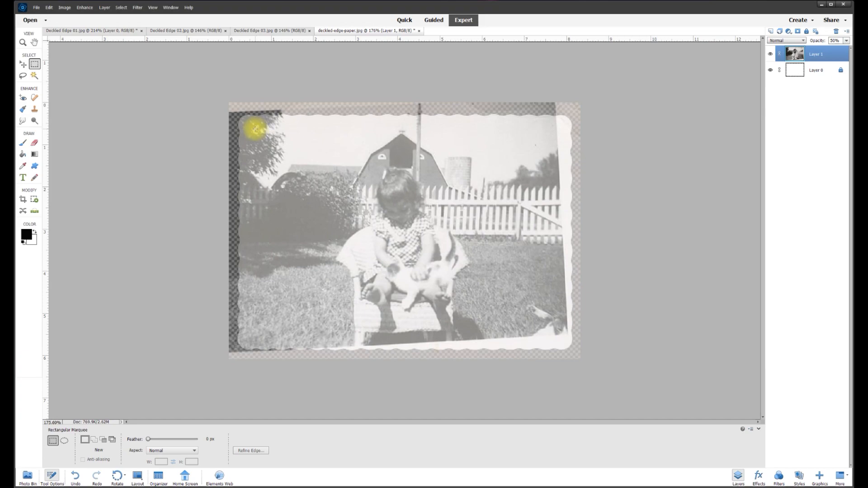
Marquee the clean inner rectangle, select inverse, delete the worn border, and deselect.
drag(257, 130, 556, 334)
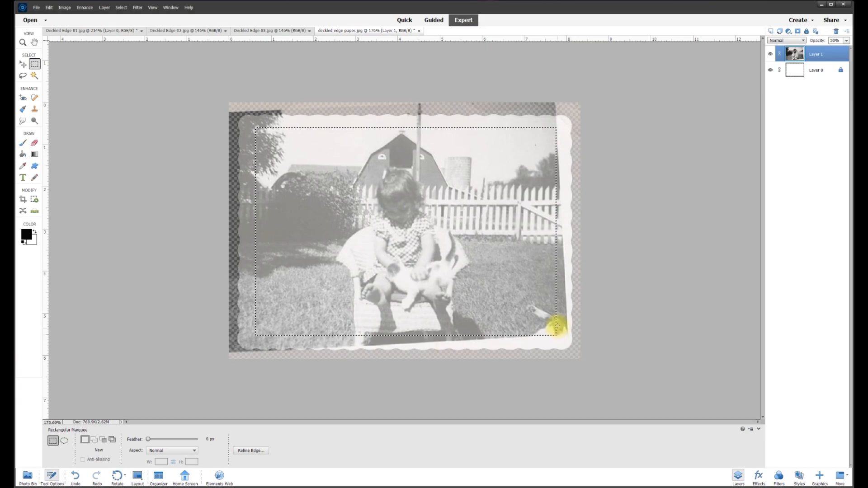
right_click(499, 266)
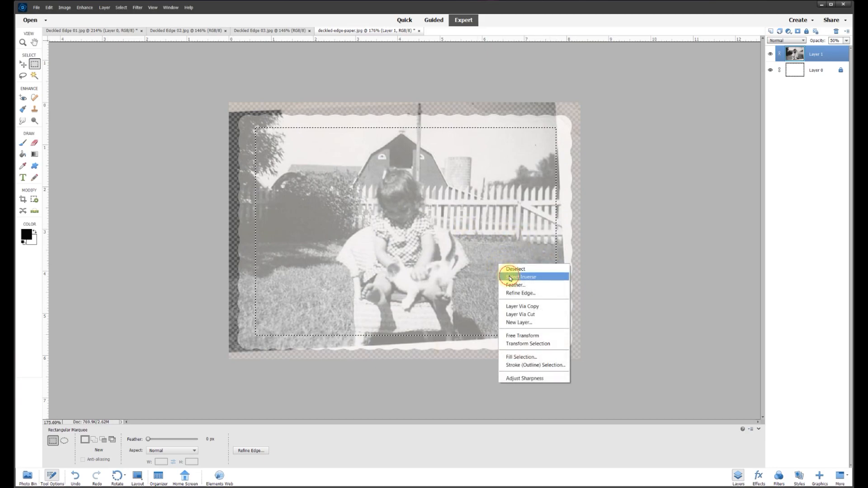
click(510, 277)
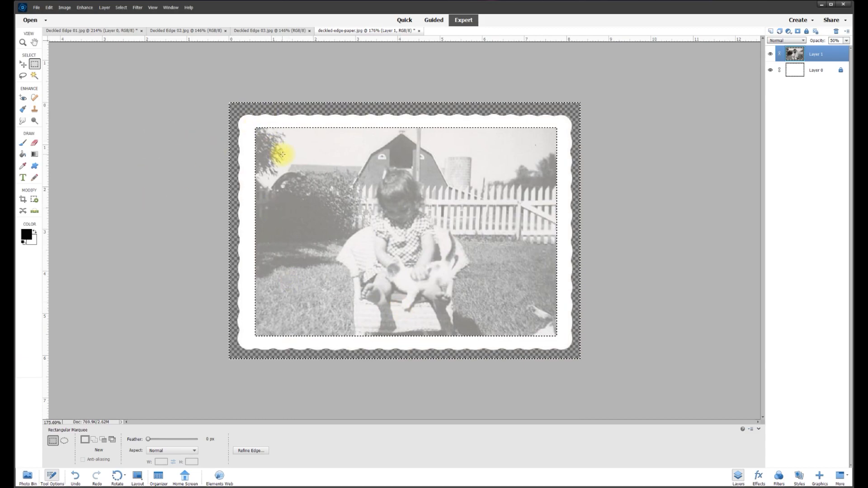
key(ctrl+d)
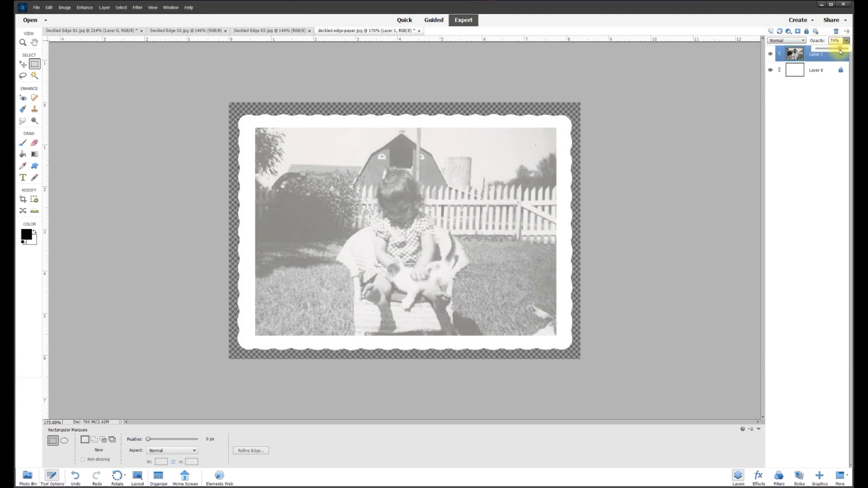
Raise the photo layer to 100% opacity and test-move it, undoing the shift.
drag(853, 53, 859, 51)
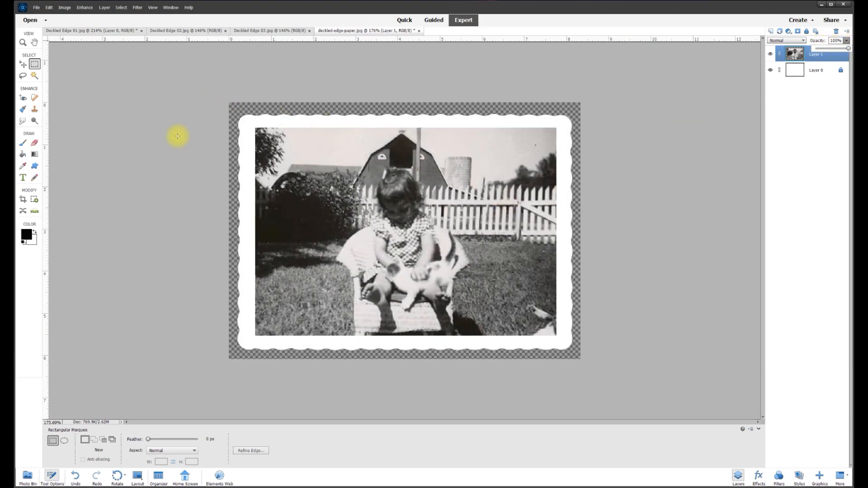
click(22, 66)
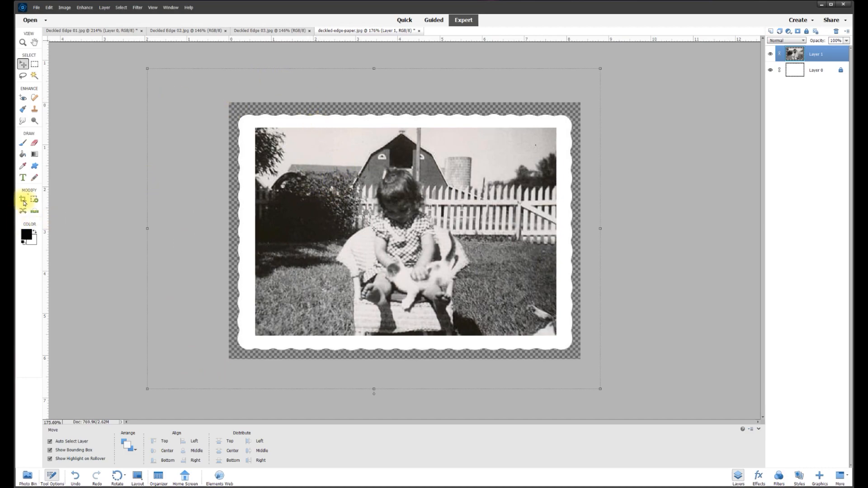
drag(296, 157, 326, 233)
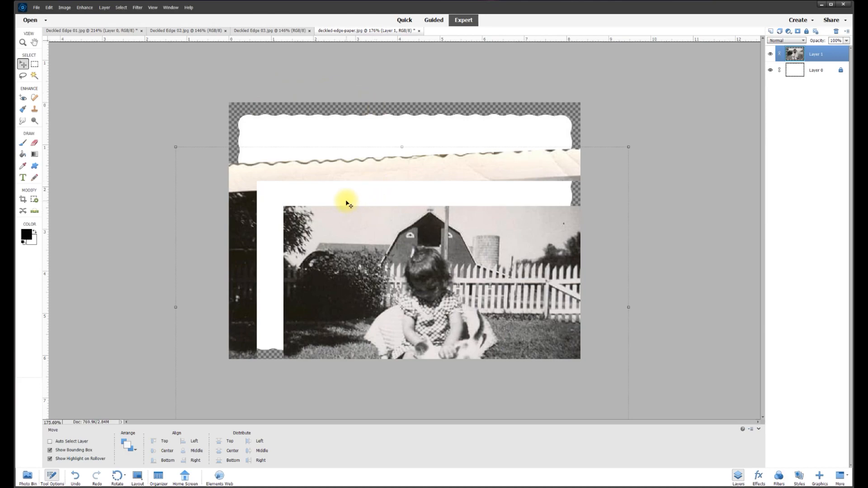
key(ctrl+z)
click(108, 127)
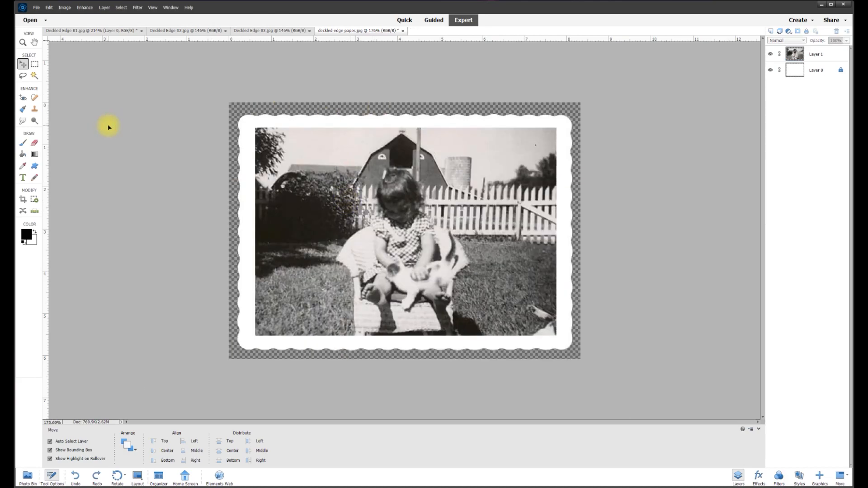
click(262, 141)
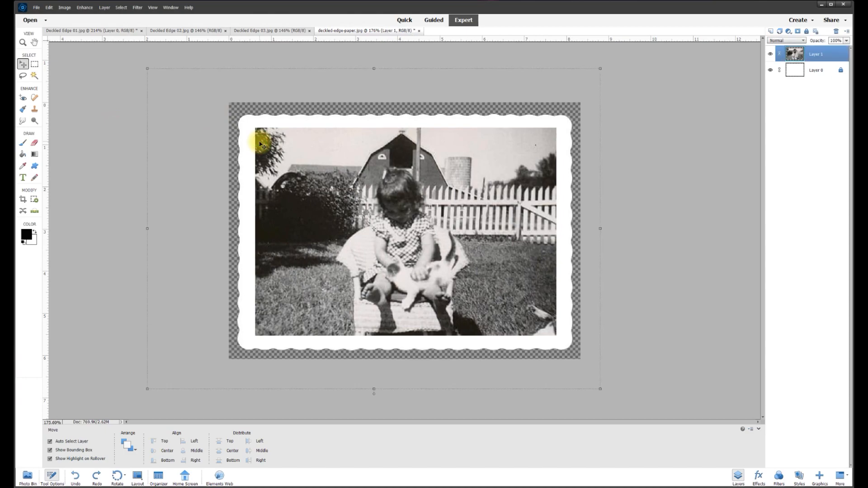
Crop the canvas to a box drawn around the whole paper.
click(23, 200)
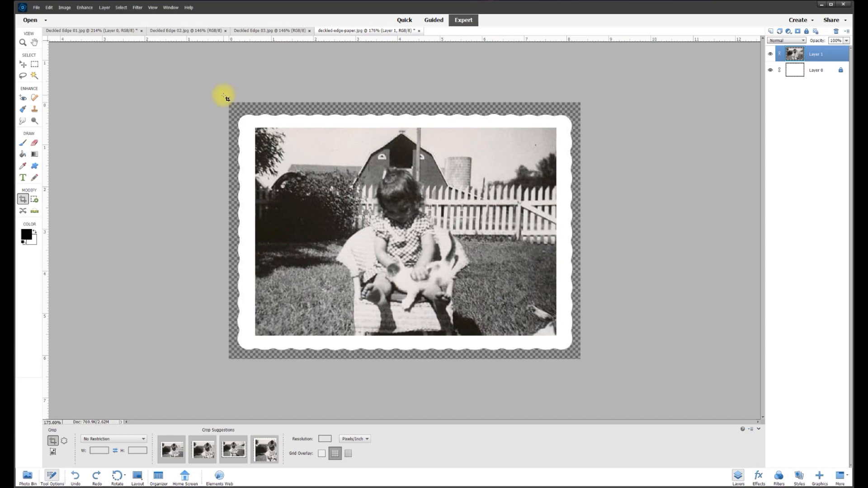
drag(228, 99, 597, 376)
click(556, 363)
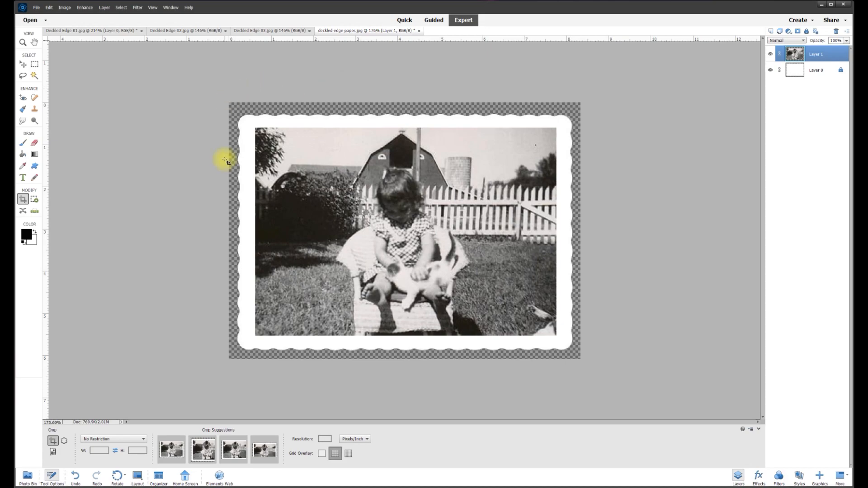
click(24, 64)
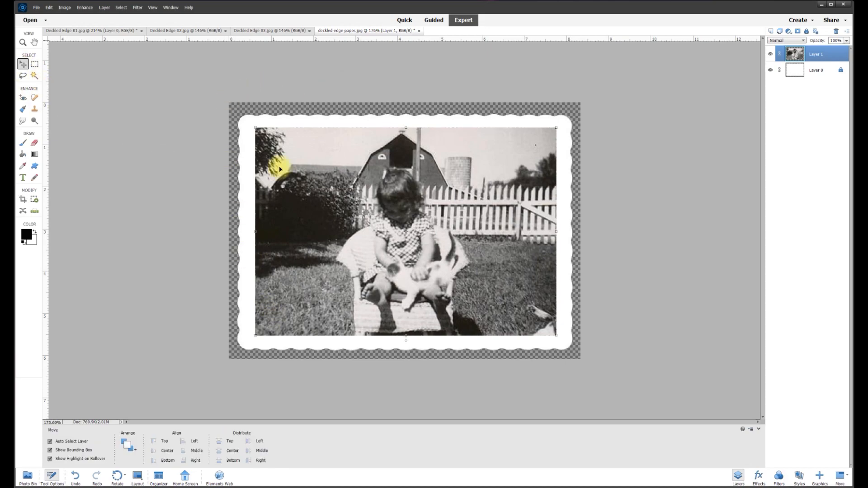
Centre the farmyard girl photo on Layer 1 inside the deckled frame, leaving an even white border.
mouse_move(318, 164)
mouse_down()
mouse_move(280, 213)
mouse_move(194, 91)
mouse_move(284, 176)
mouse_move(500, 225)
mouse_move(243, 165)
mouse_move(318, 164)
mouse_move(310, 158)
mouse_up()
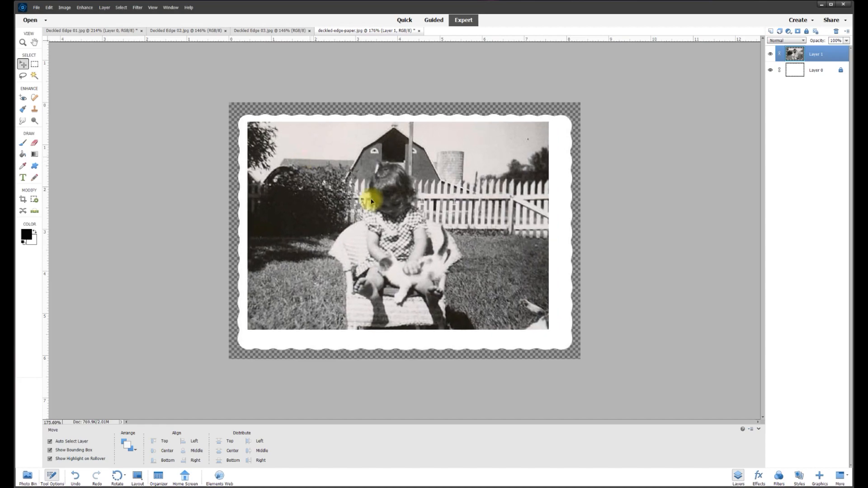
mouse_move(549, 331)
mouse_down()
mouse_move(563, 340)
mouse_move(541, 325)
mouse_up()
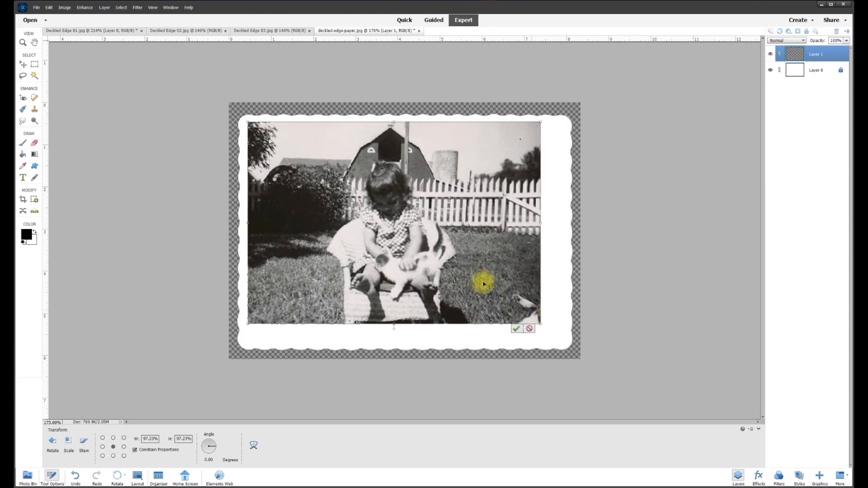
drag(247, 122, 262, 133)
drag(343, 158, 346, 162)
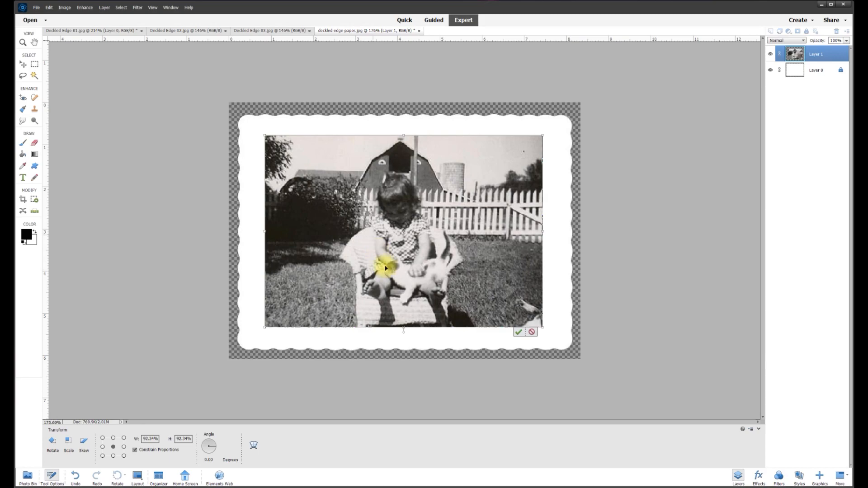
click(532, 331)
drag(463, 221, 472, 227)
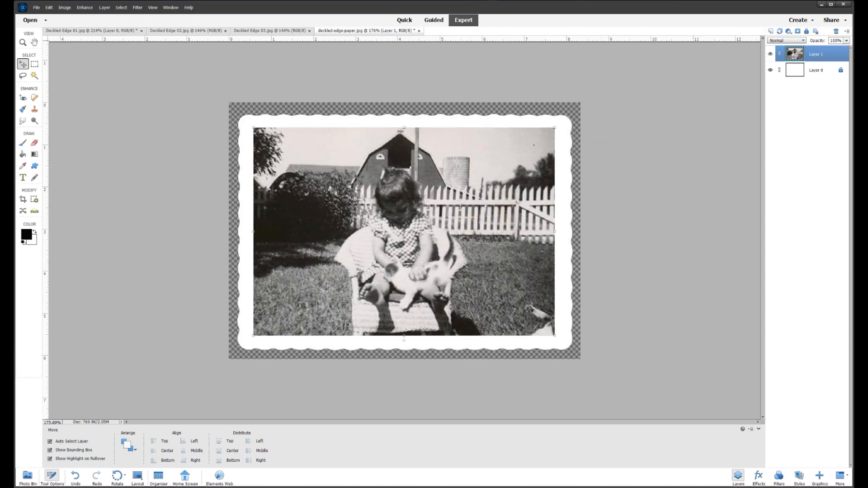
Hide Layer 1 and drag the Deckled Edge 03 church photo into deckled-edge-paper.jpg.
click(770, 55)
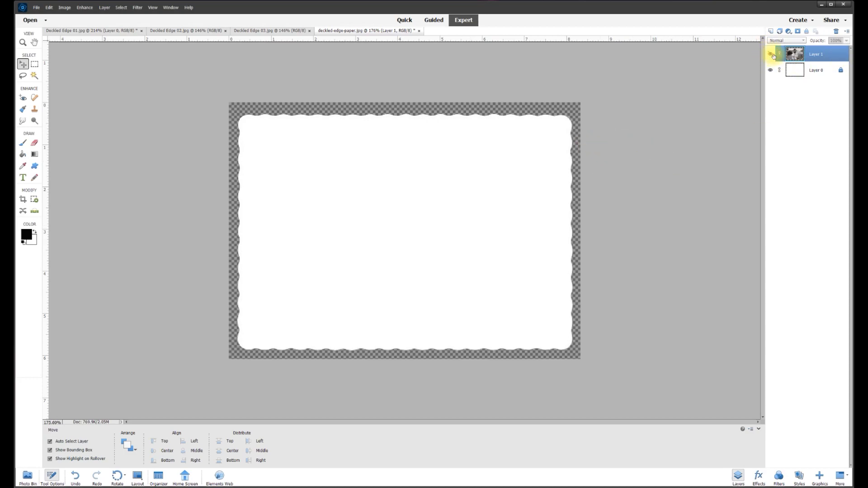
click(259, 30)
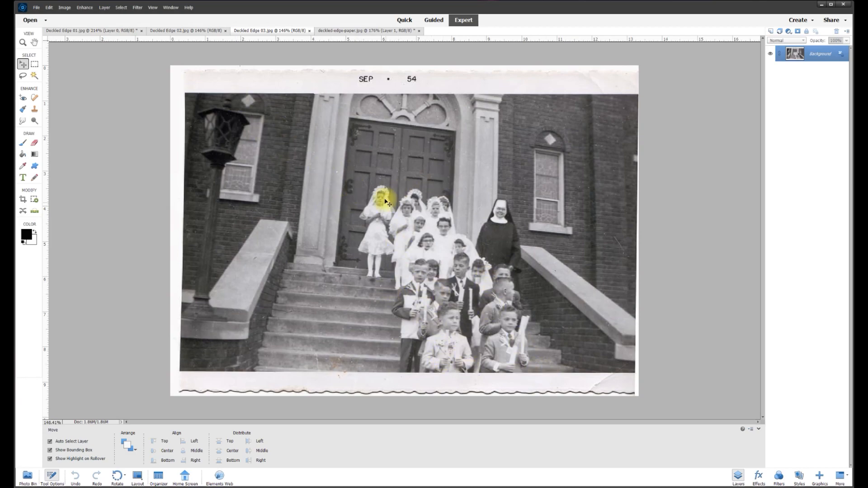
scroll(413, 345, down, 1)
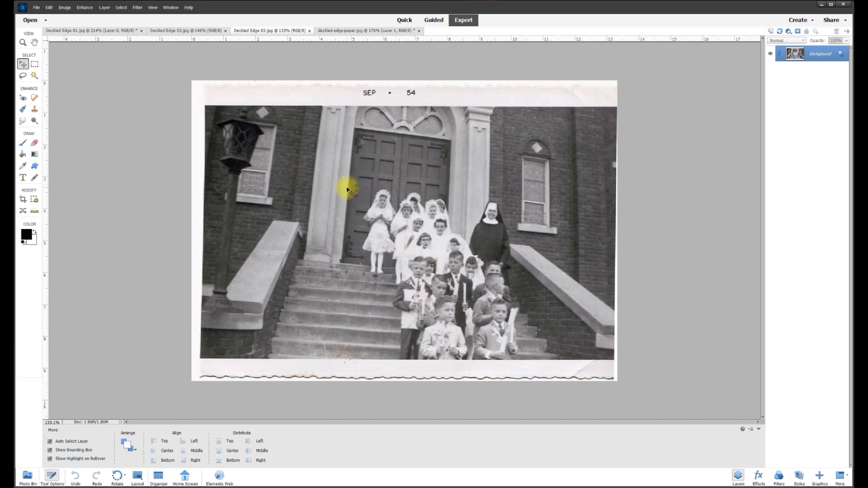
click(839, 53)
drag(259, 136, 331, 181)
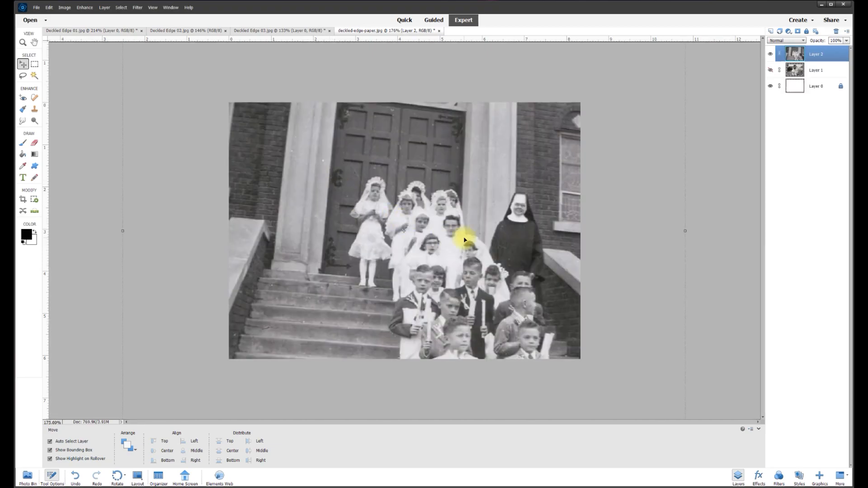
Rotate the church photo on Layer 2 about -5° and scale it down to about 89%.
scroll(462, 242, down, 4)
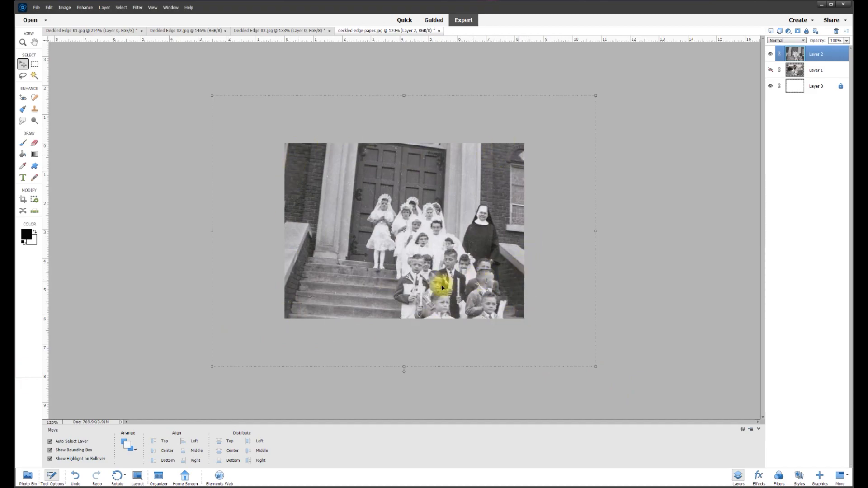
drag(403, 374, 414, 370)
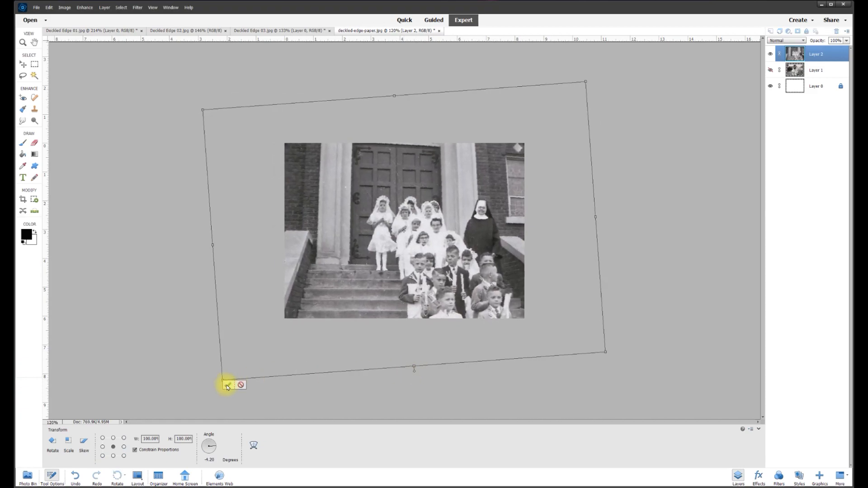
click(231, 382)
drag(607, 383, 543, 335)
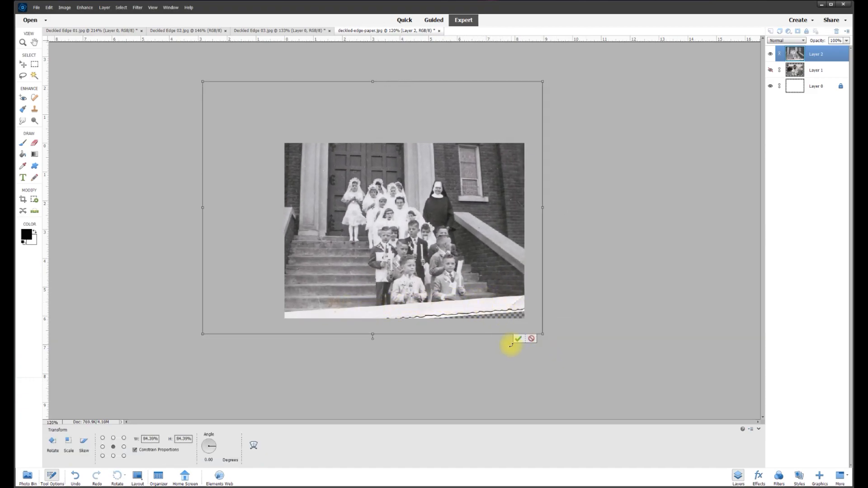
drag(543, 335, 560, 346)
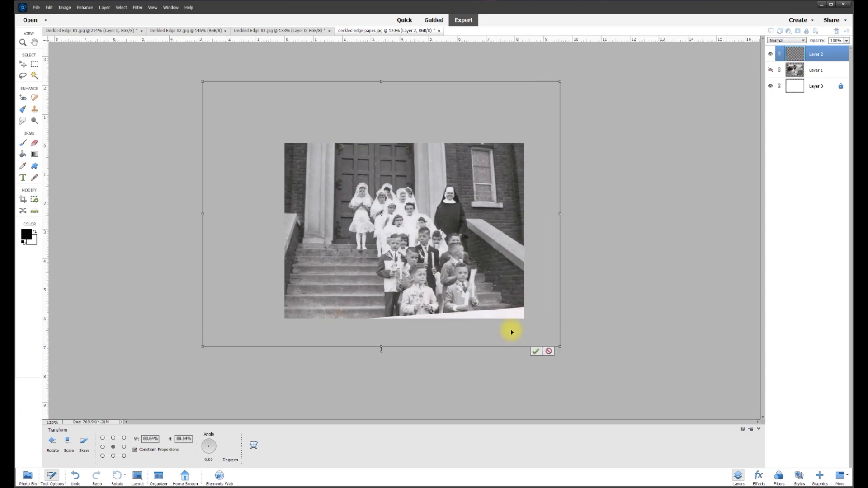
click(534, 353)
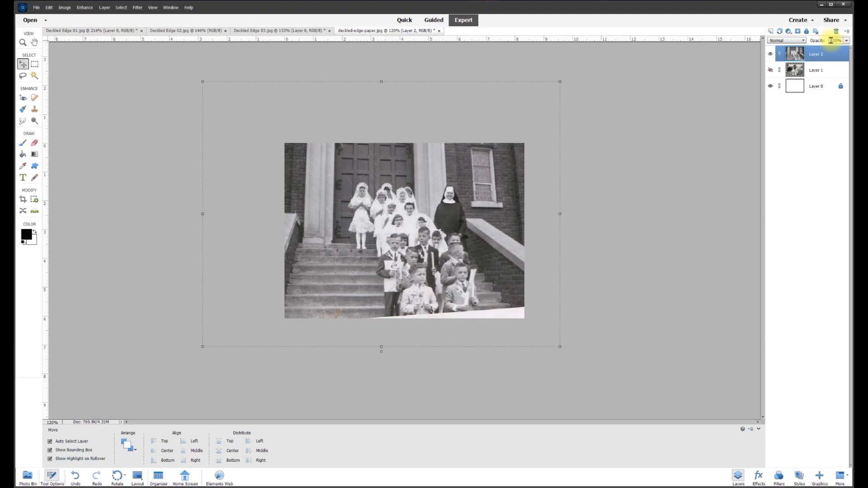
Set Layer 2 opacity to 50% and nudge the church photo's size and position over the frame.
text(50)
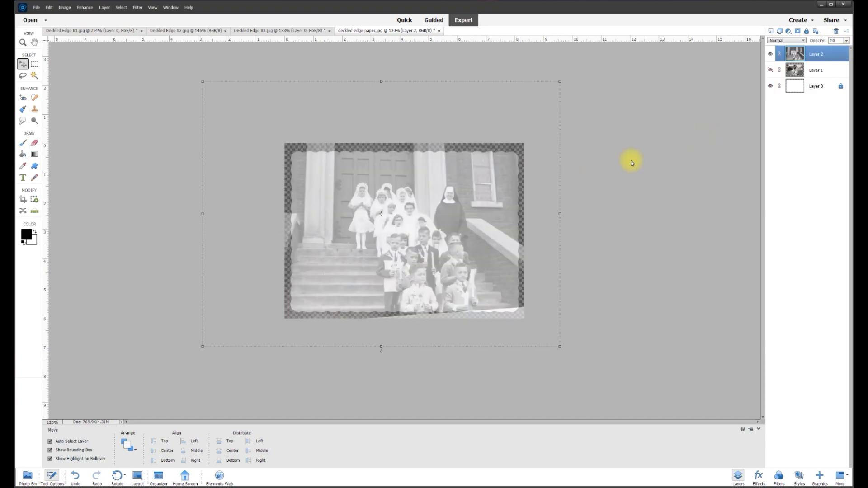
mouse_move(559, 347)
mouse_down()
mouse_move(551, 339)
mouse_move(558, 344)
mouse_up()
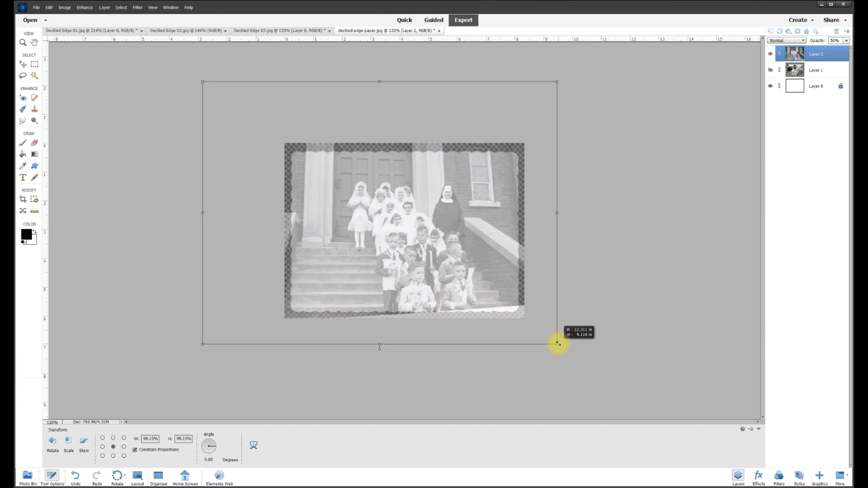
drag(496, 282, 491, 284)
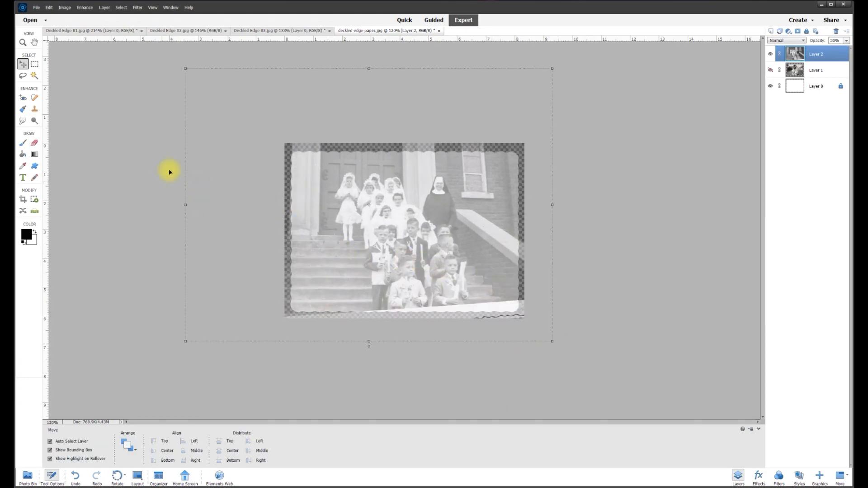
click(35, 65)
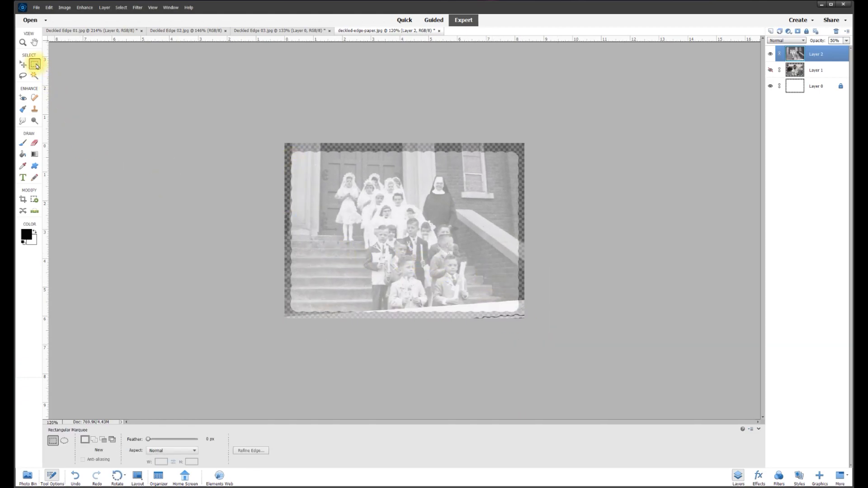
scroll(384, 192, up, 3)
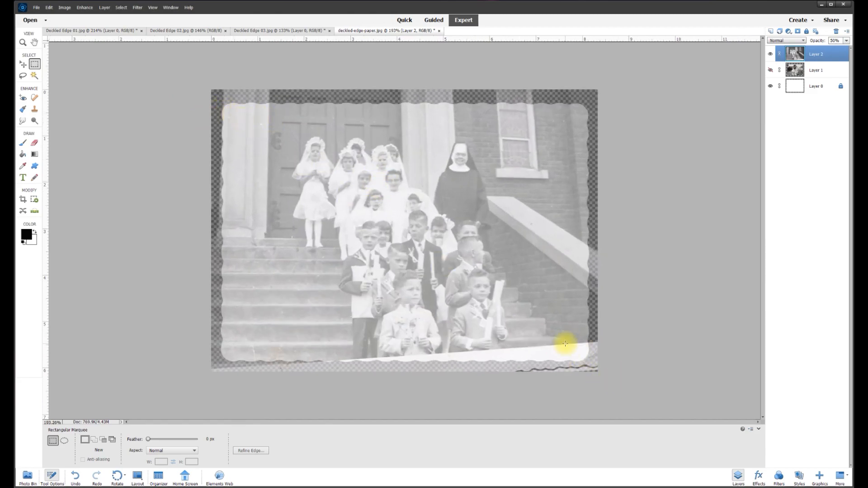
Select a rectangle inside the white border, invert it, and delete the church photo outside it.
drag(551, 334, 243, 122)
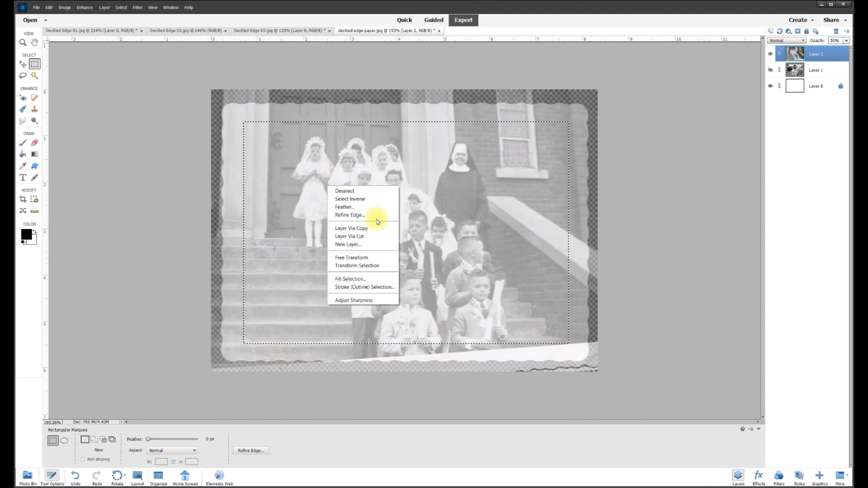
click(364, 199)
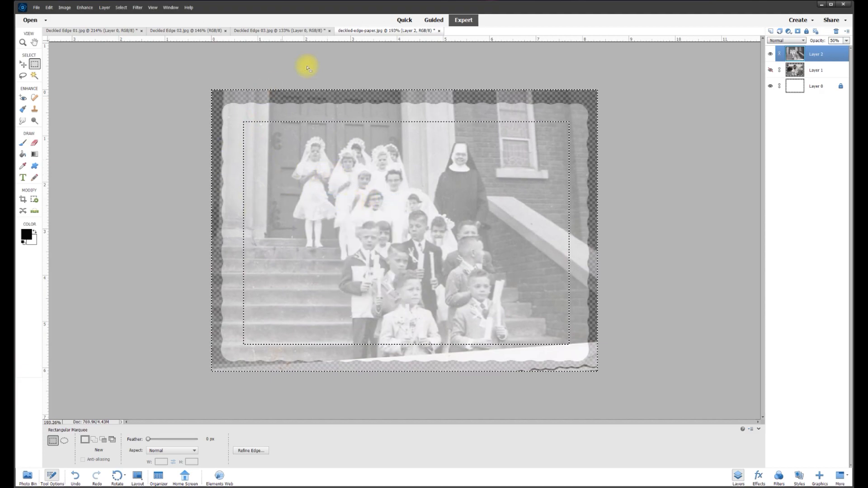
key(Delete)
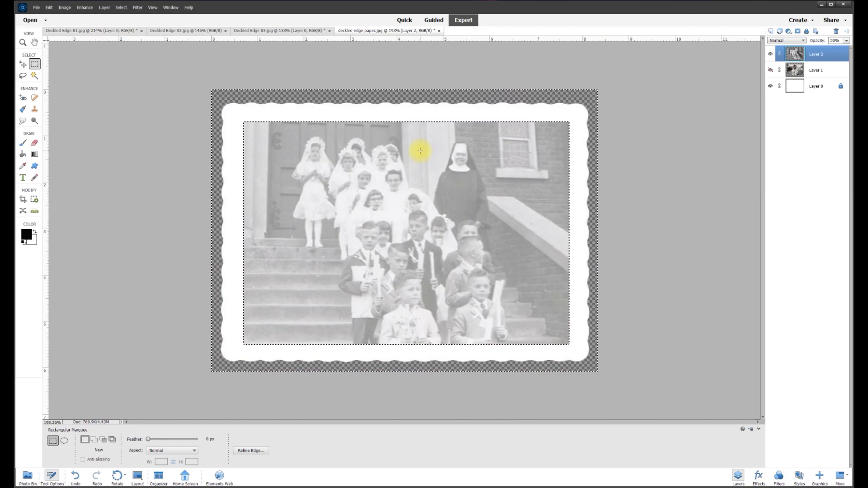
key(ctrl+d)
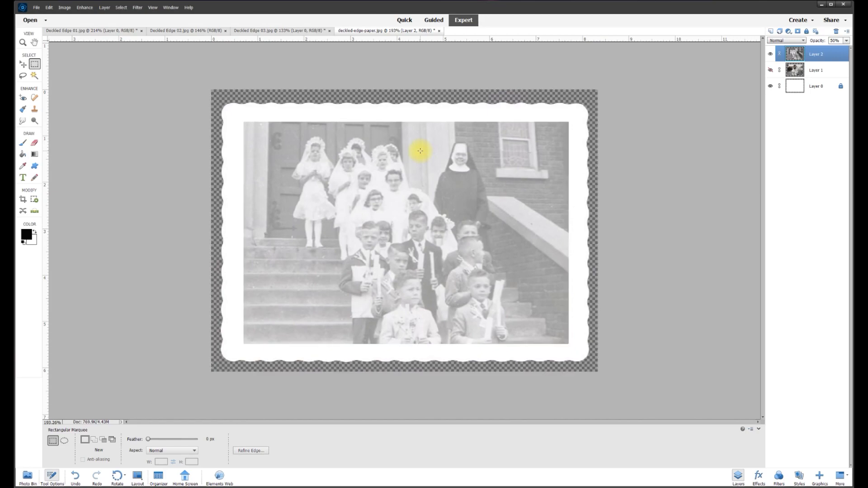
click(22, 64)
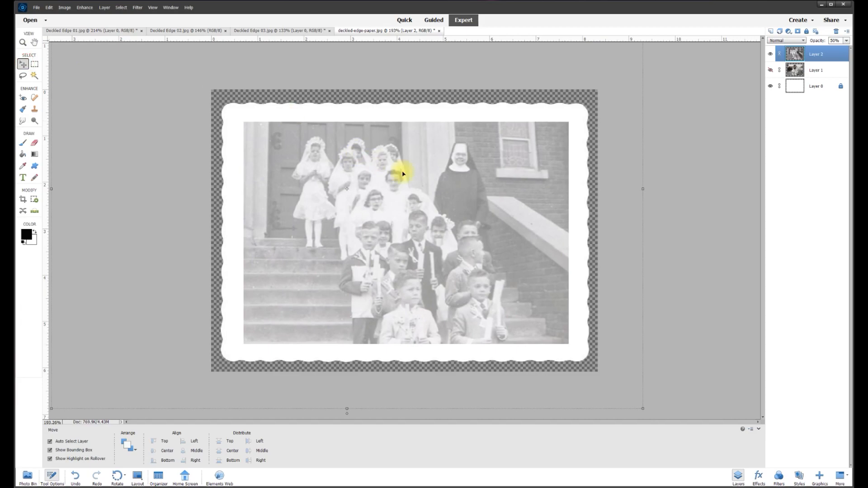
Restore the church photo layer to 100% opacity.
click(847, 41)
drag(832, 50, 849, 48)
scroll(581, 149, down, 2)
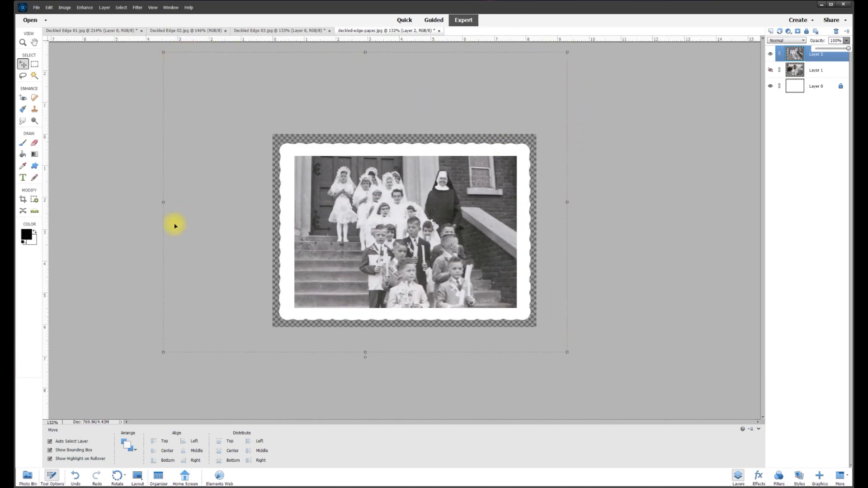
scroll(384, 326, up, 1)
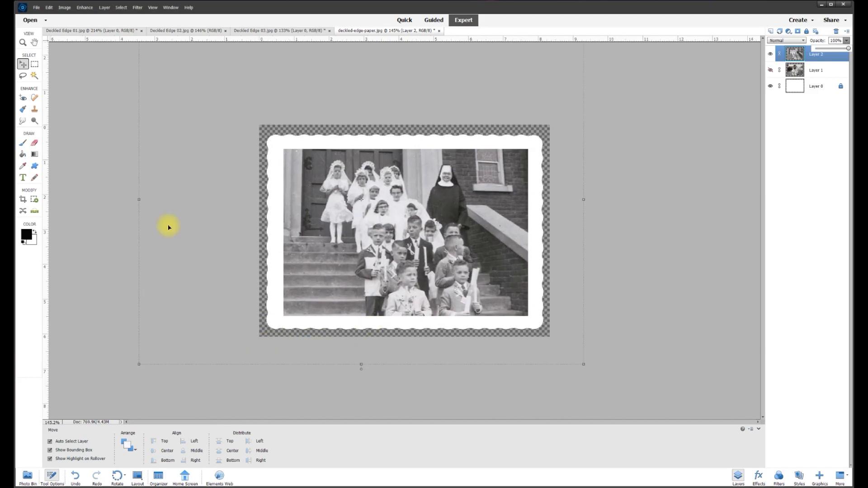
scroll(391, 141, up, 2)
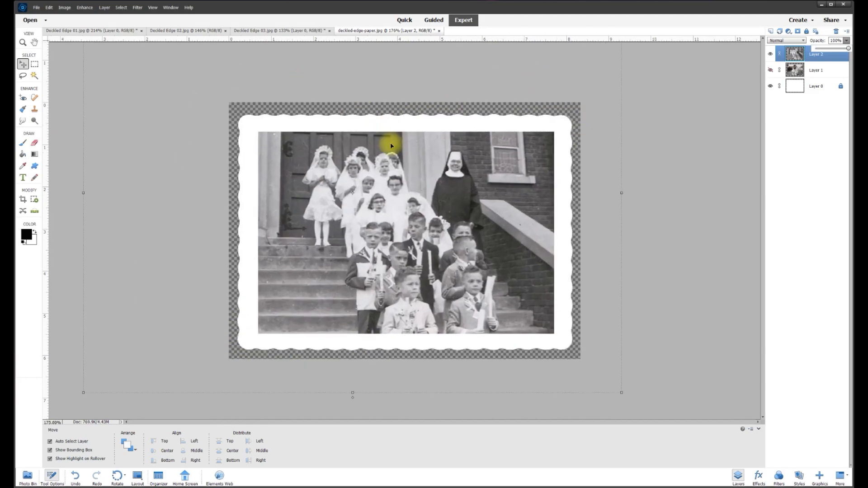
Crop the document to the full deckled paper canvas, removing the church photo's overhang.
click(24, 200)
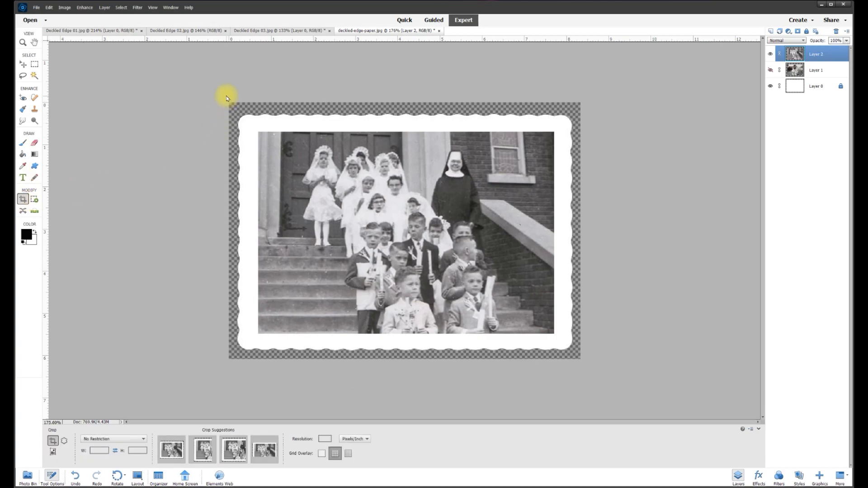
drag(229, 103, 590, 371)
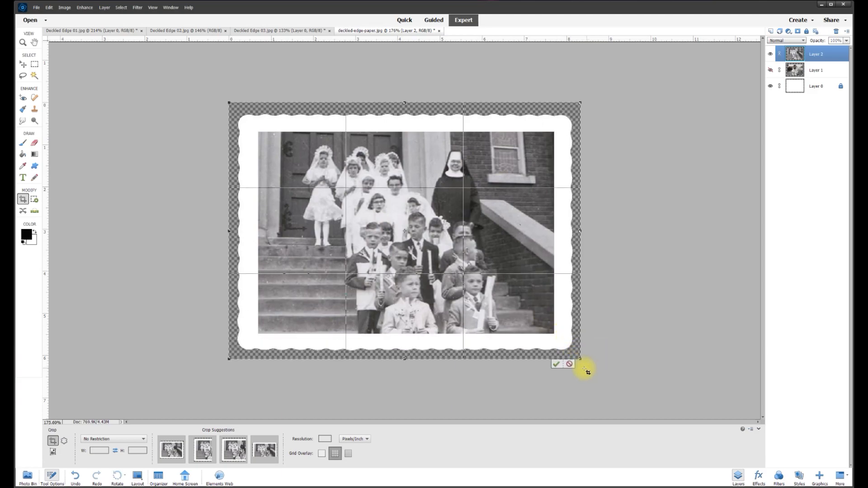
click(557, 365)
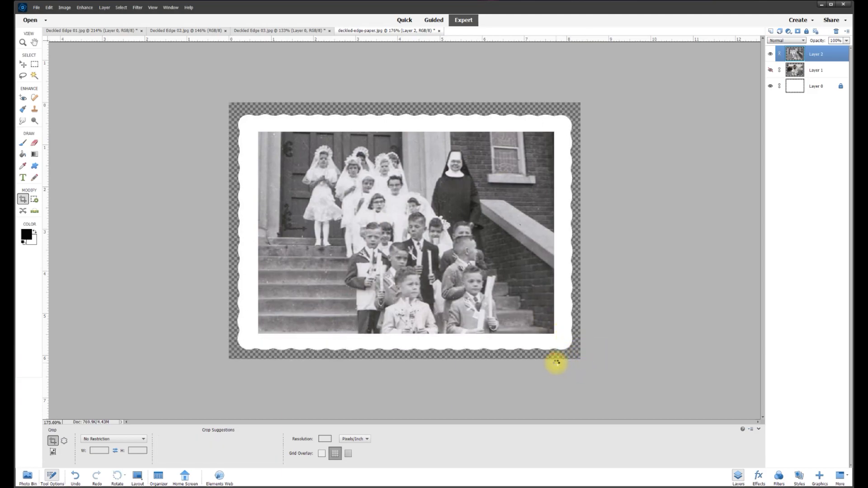
click(22, 68)
scroll(442, 174, up, 2)
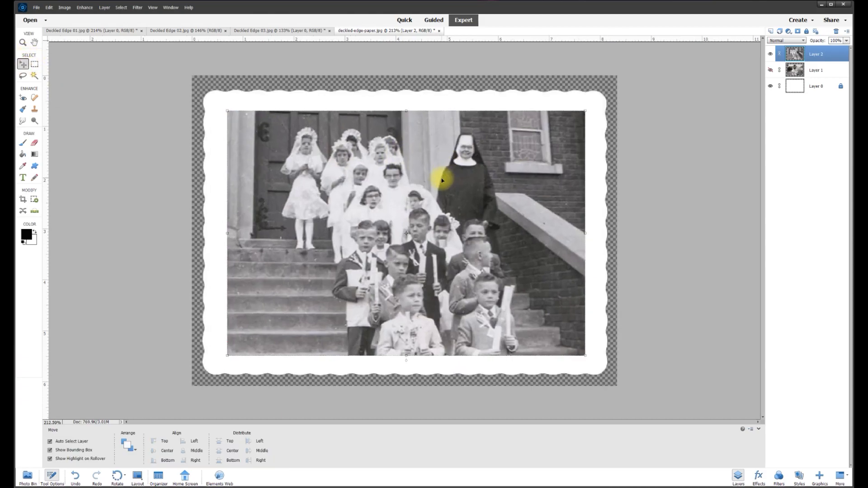
click(649, 181)
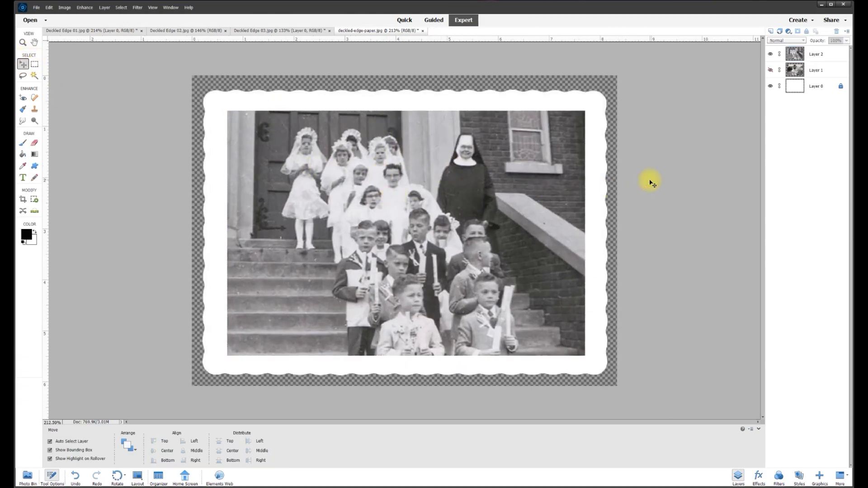
Hide Layer 2 and bring the Deckled Edge 02 baby photo into the paper document as Layer 3.
click(771, 54)
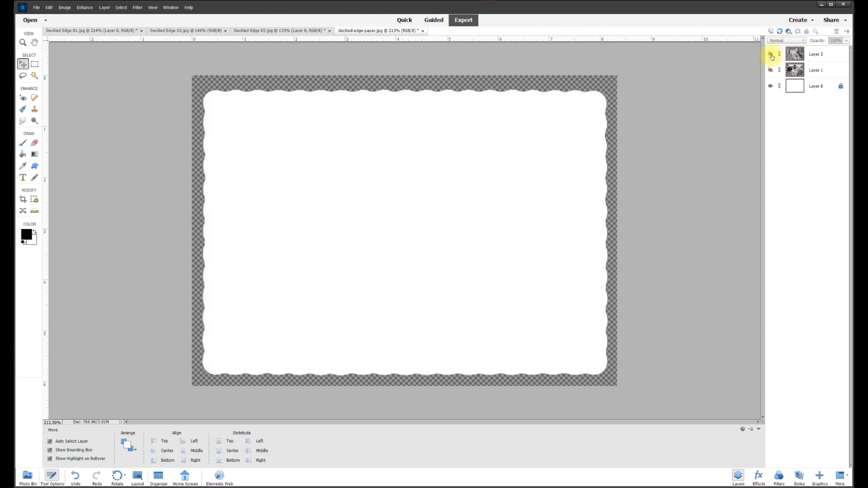
click(305, 33)
click(193, 31)
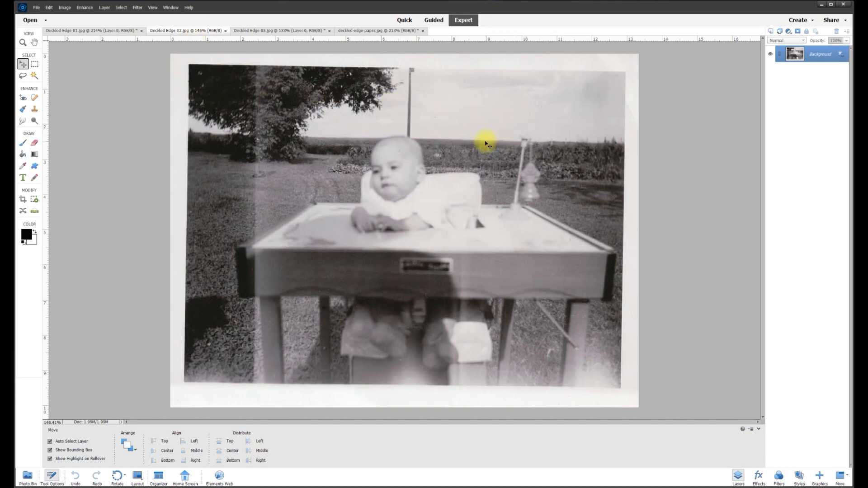
scroll(416, 170, down, 4)
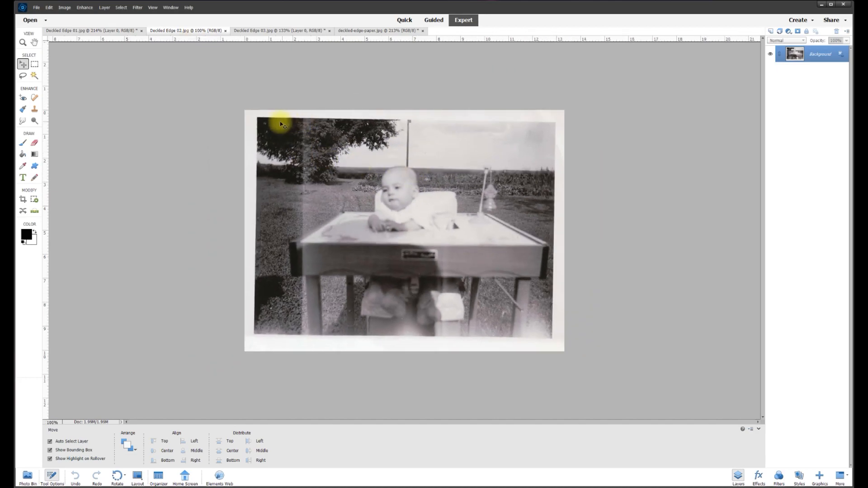
click(842, 57)
drag(297, 136, 321, 169)
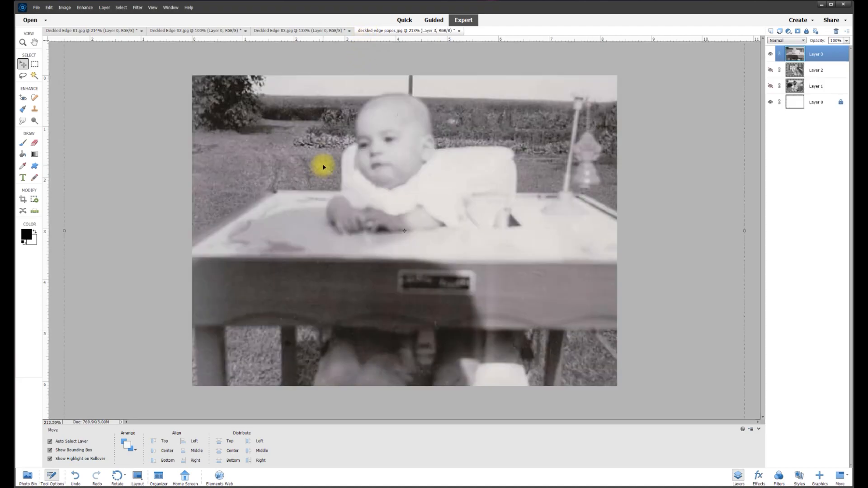
Hide the church layer and lower the baby photo's opacity to about 30%.
key(ctrl+0)
click(770, 69)
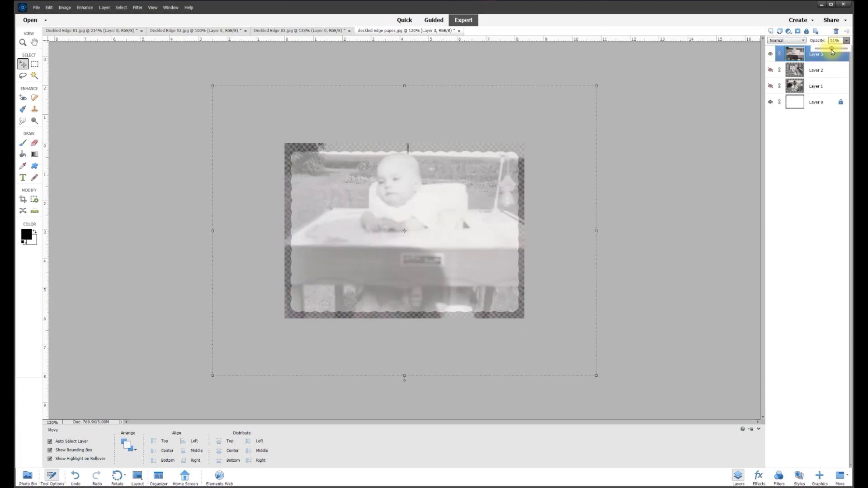
drag(832, 51, 826, 52)
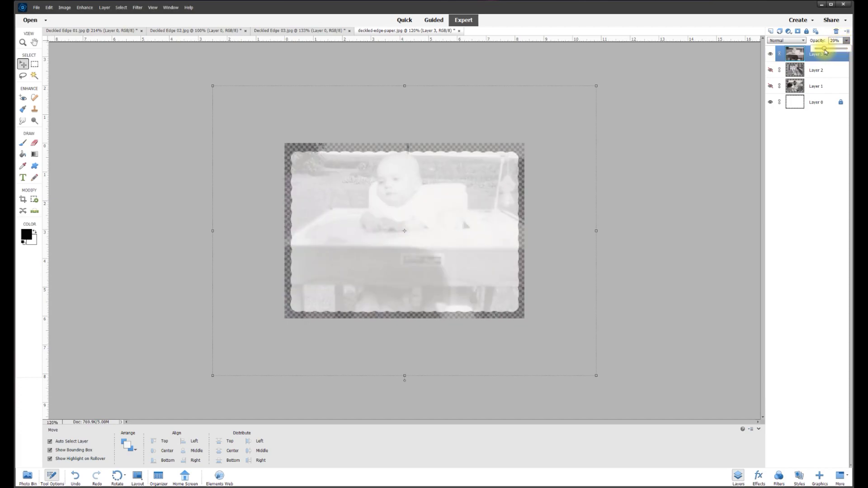
drag(837, 52, 834, 40)
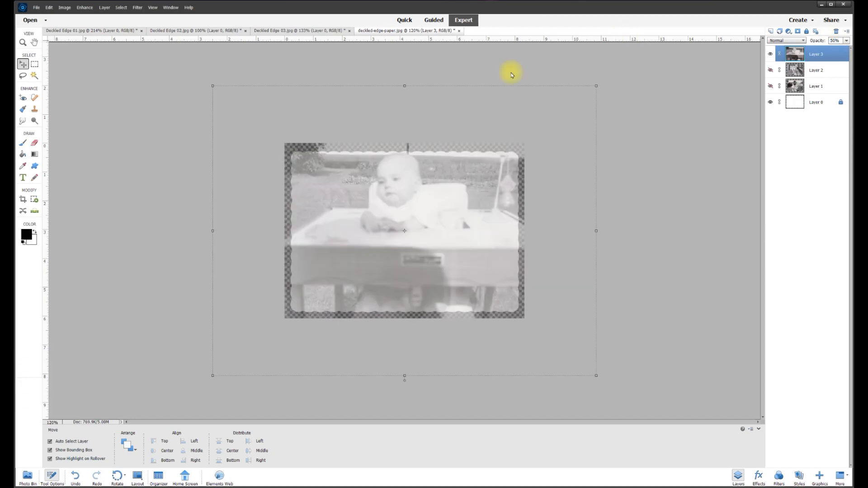
Scale the baby photo down to about 64% and position it over the deckled frame.
mouse_move(394, 206)
mouse_down()
mouse_move(393, 217)
mouse_move(397, 190)
mouse_up()
scroll(423, 215, up, 3)
scroll(484, 225, down, 3)
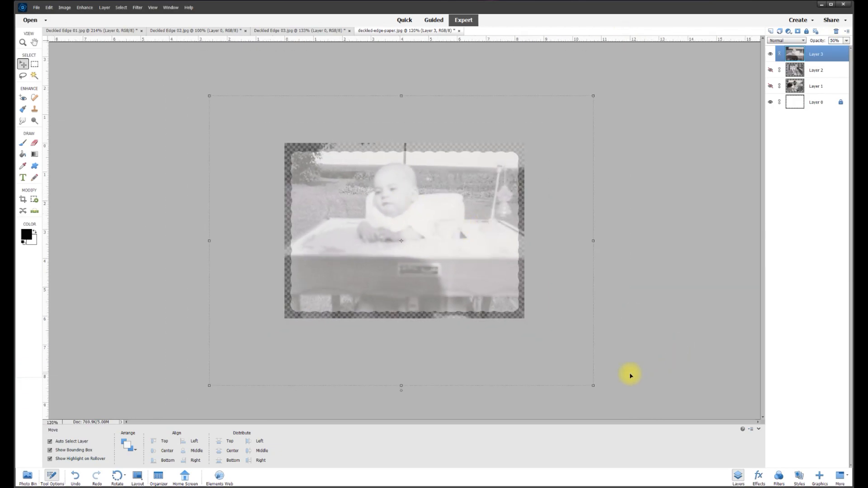
drag(594, 385, 534, 341)
drag(207, 96, 278, 131)
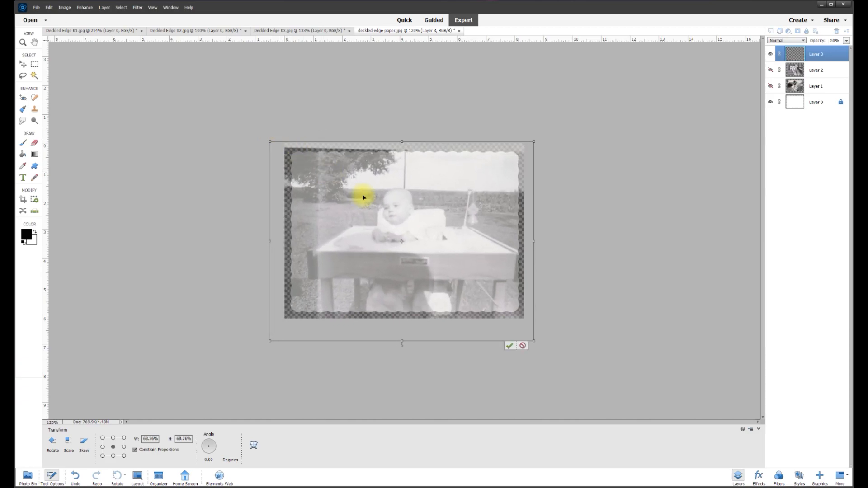
scroll(403, 223, up, 4)
mouse_move(442, 261)
mouse_down()
mouse_move(446, 250)
mouse_move(445, 262)
mouse_up()
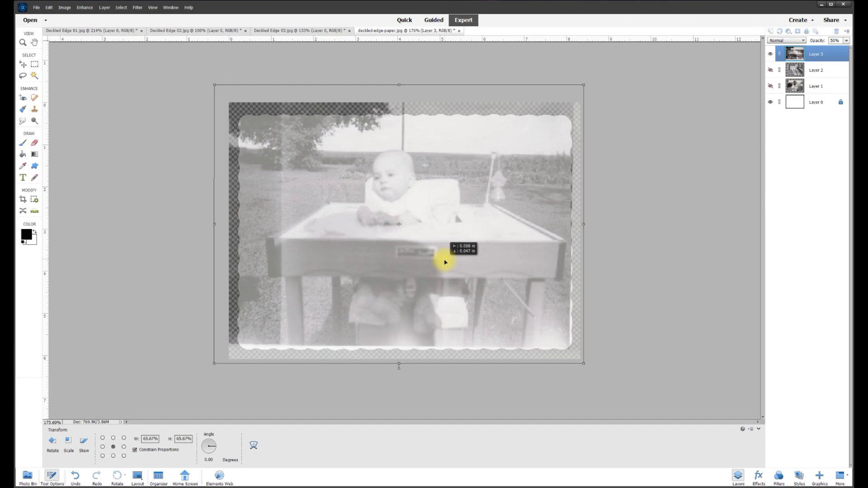
drag(215, 85, 223, 96)
drag(414, 177, 411, 175)
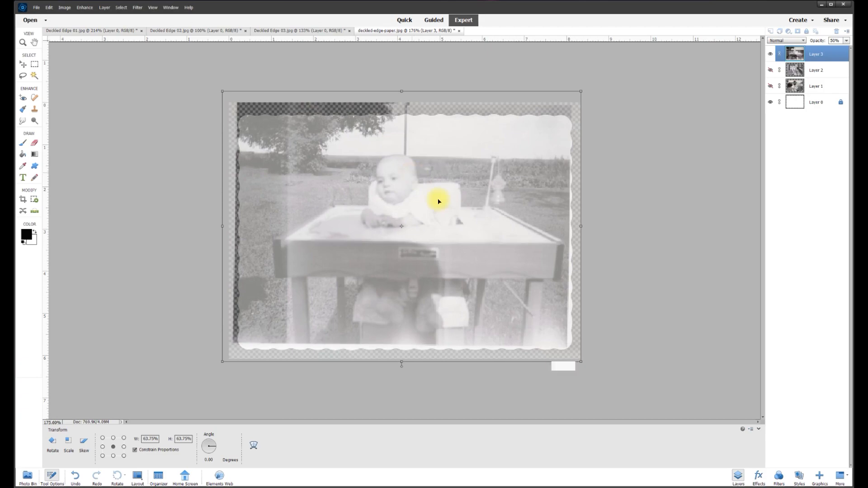
click(556, 366)
key(ctrl+0)
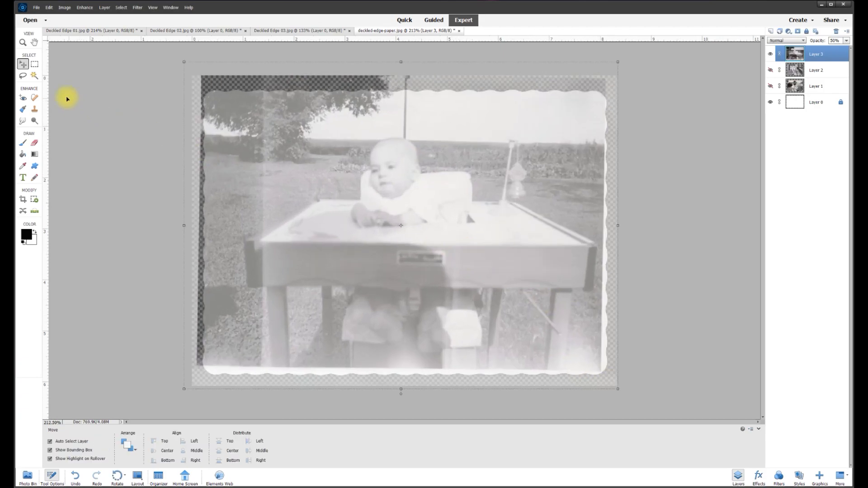
click(35, 65)
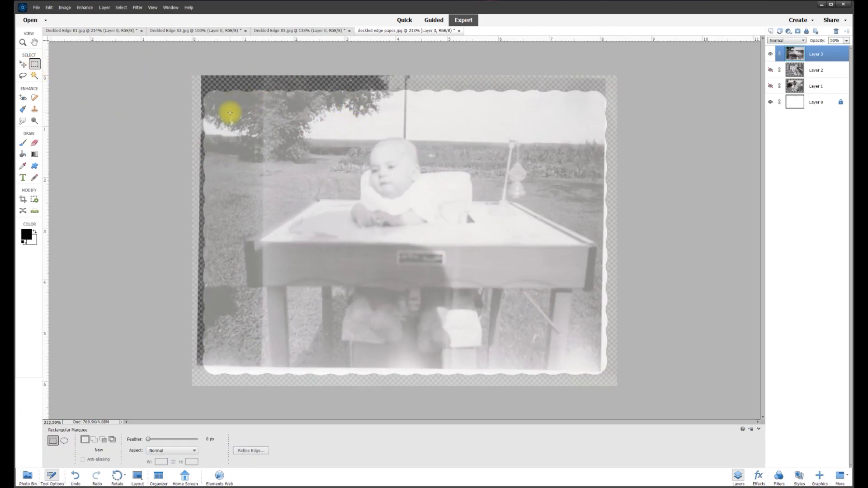
Delete the baby photo outside a rectangle just inside the frame, then set opacity to 100%.
drag(220, 105, 590, 361)
right_click(503, 240)
click(517, 250)
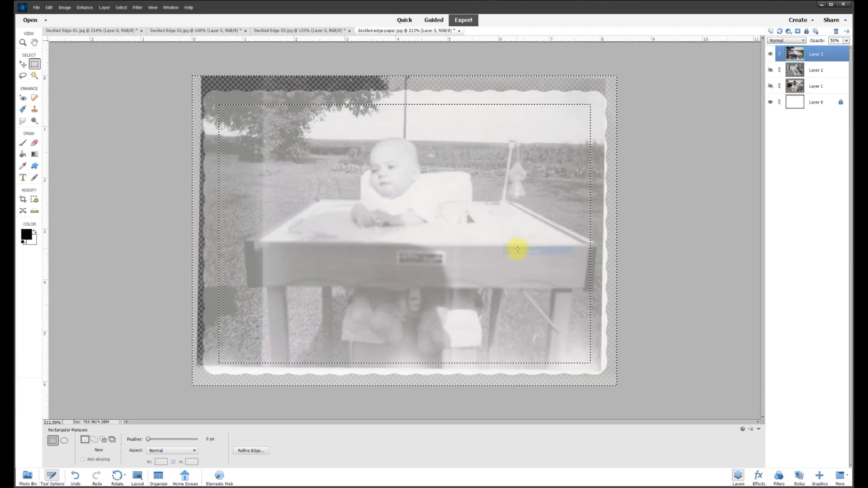
key(Delete)
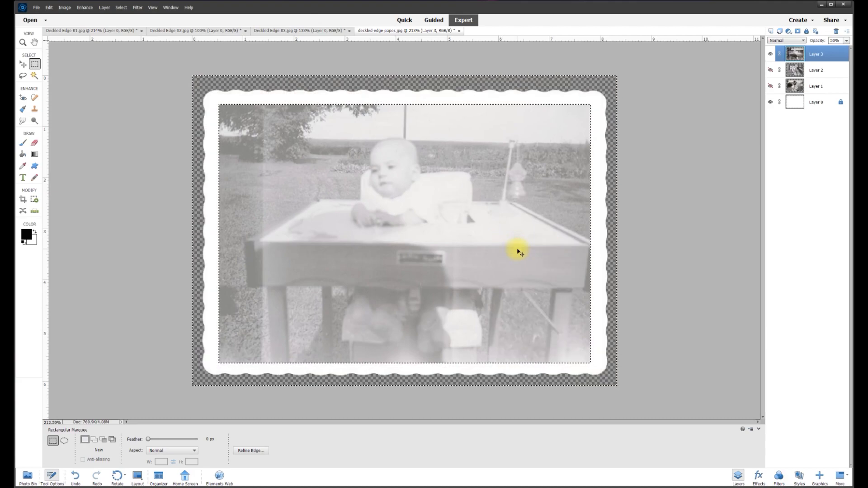
key(ctrl+d)
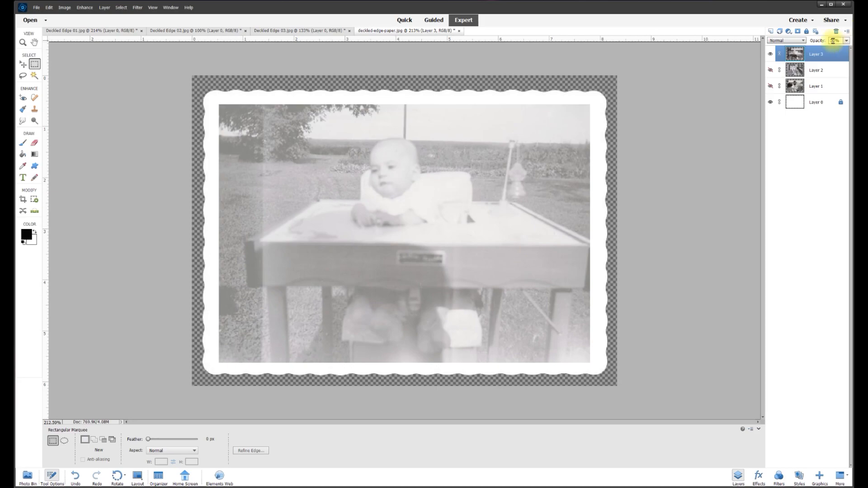
drag(834, 50, 849, 48)
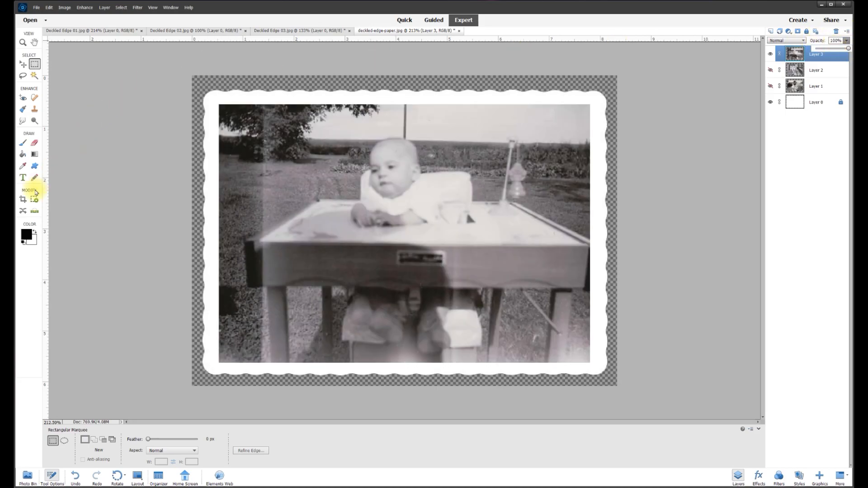
Crop the document to the full paper canvas, removing the baby photo's overhang.
click(23, 200)
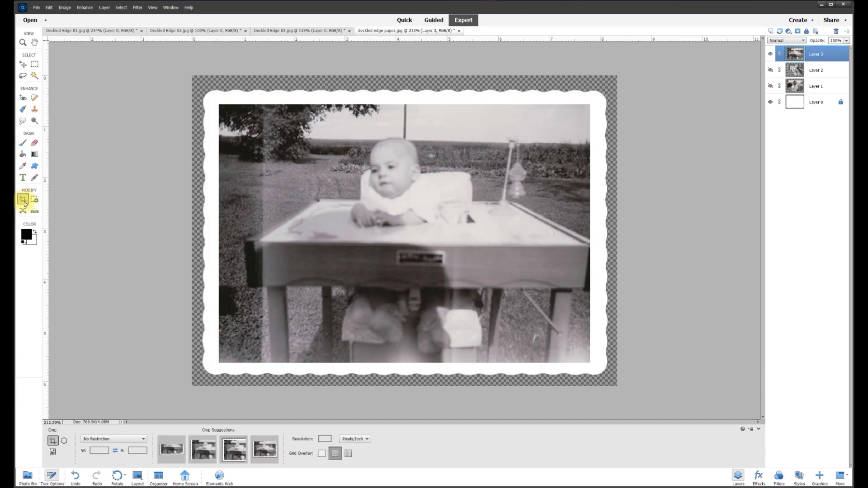
drag(188, 72, 586, 395)
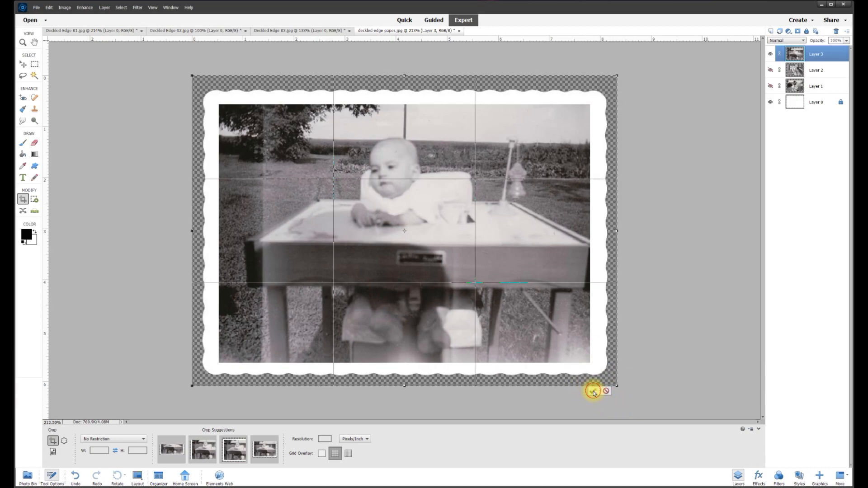
click(593, 391)
click(23, 65)
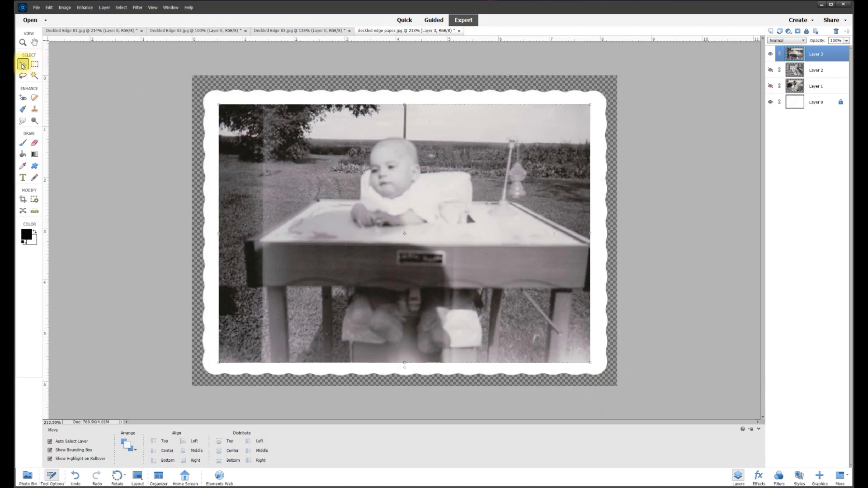
click(37, 8)
click(54, 81)
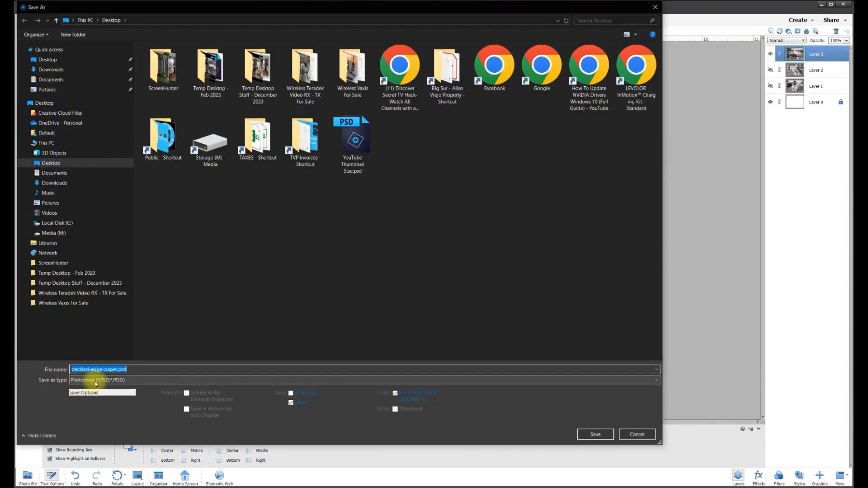
click(96, 381)
click(86, 420)
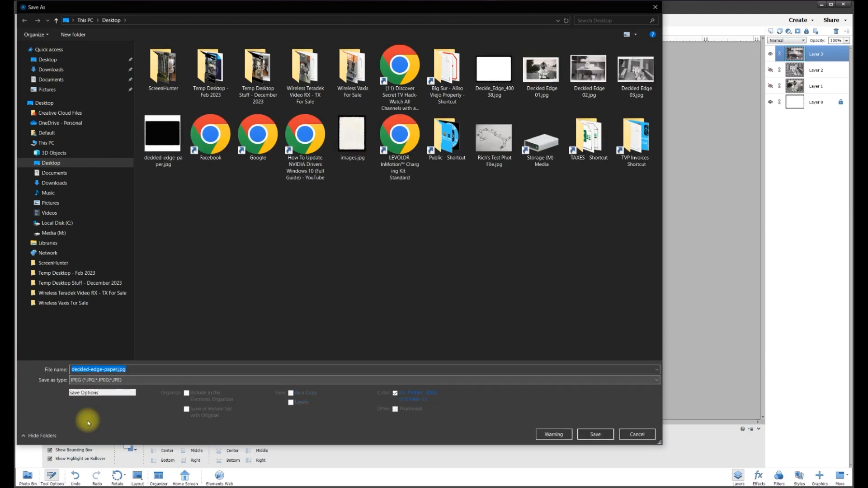
click(638, 435)
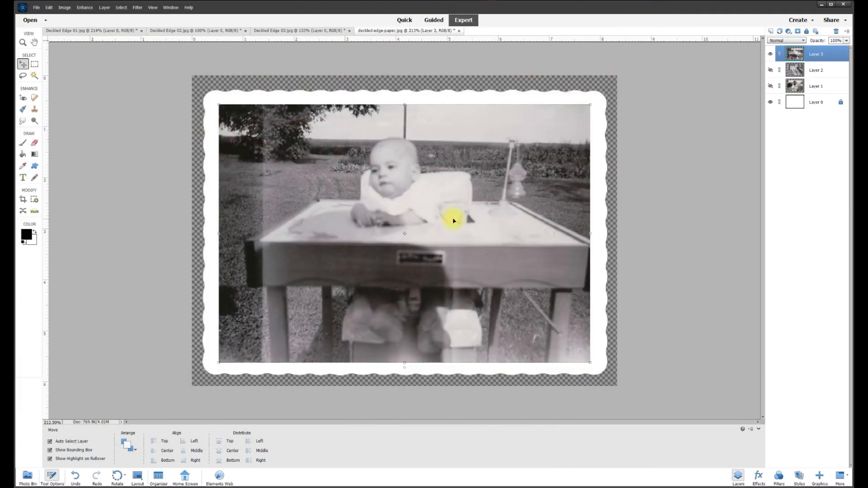
Hide the baby (Layer 3) and church (Layer 2) photo layers, and show the child-with-cat photo on Layer 1.
click(772, 55)
click(770, 70)
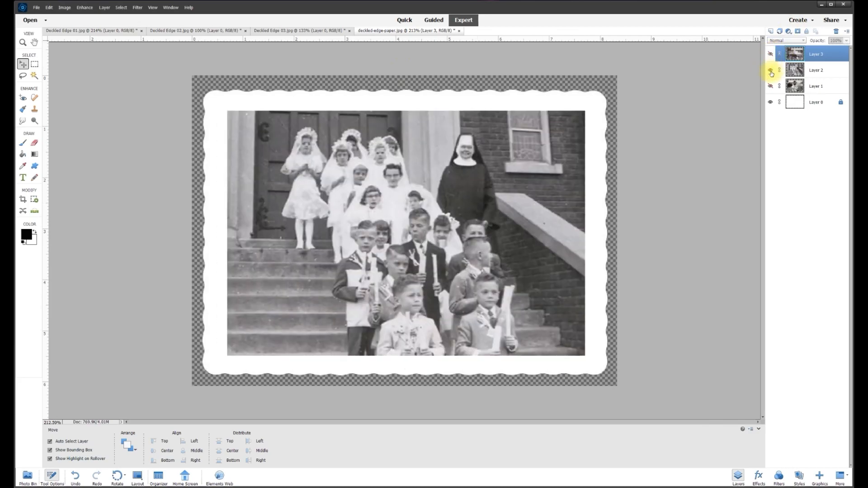
click(770, 71)
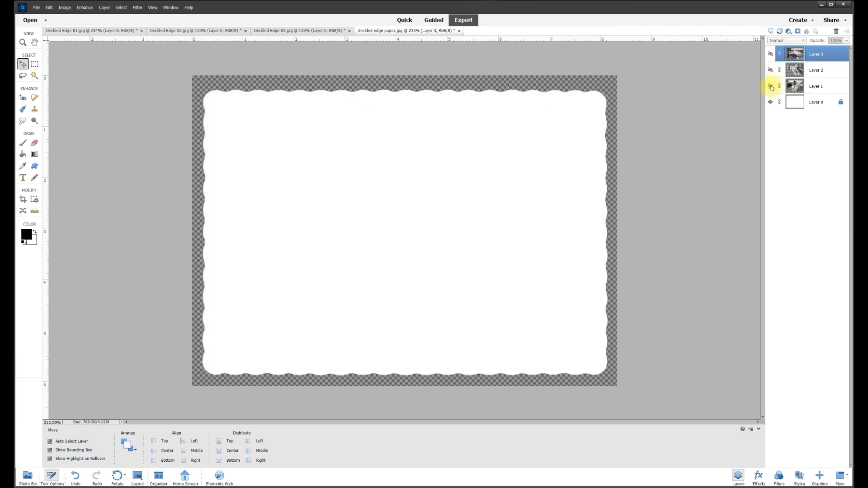
click(771, 87)
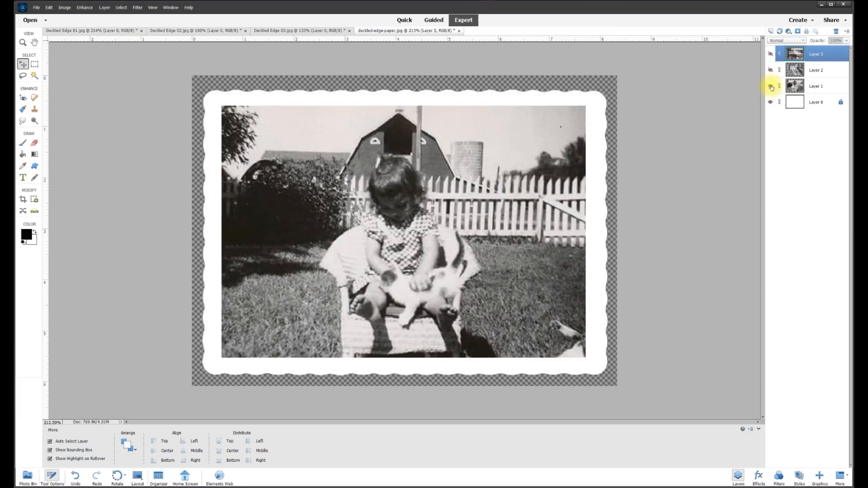